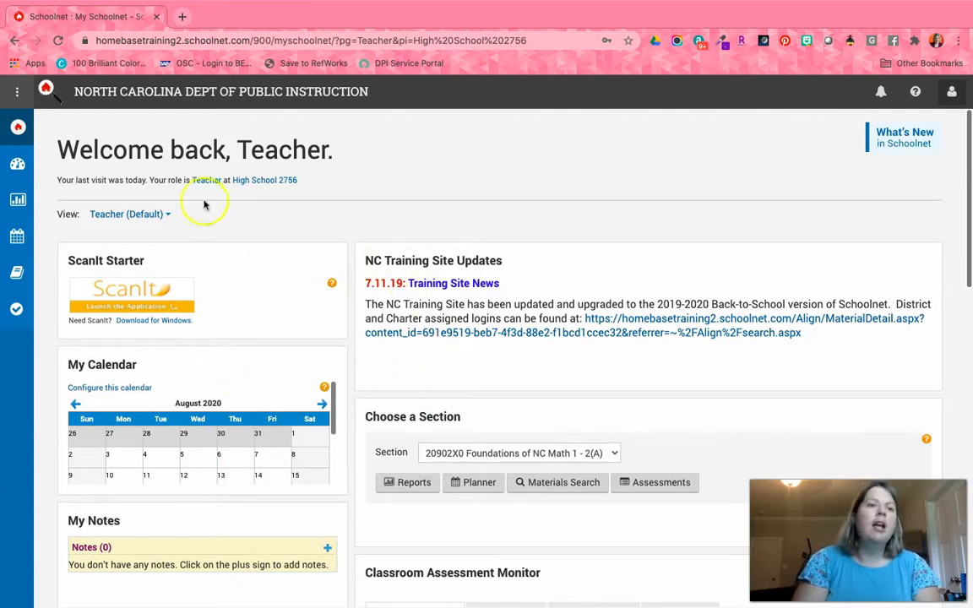
Step: Open the page listing the available item banks in the Assessments area
mouse_move(17, 230)
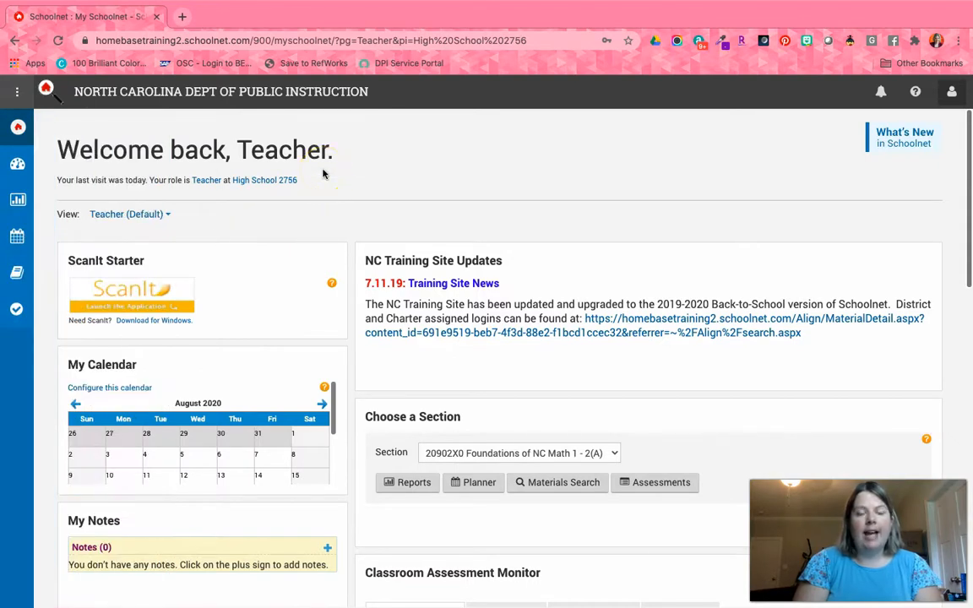
click(22, 97)
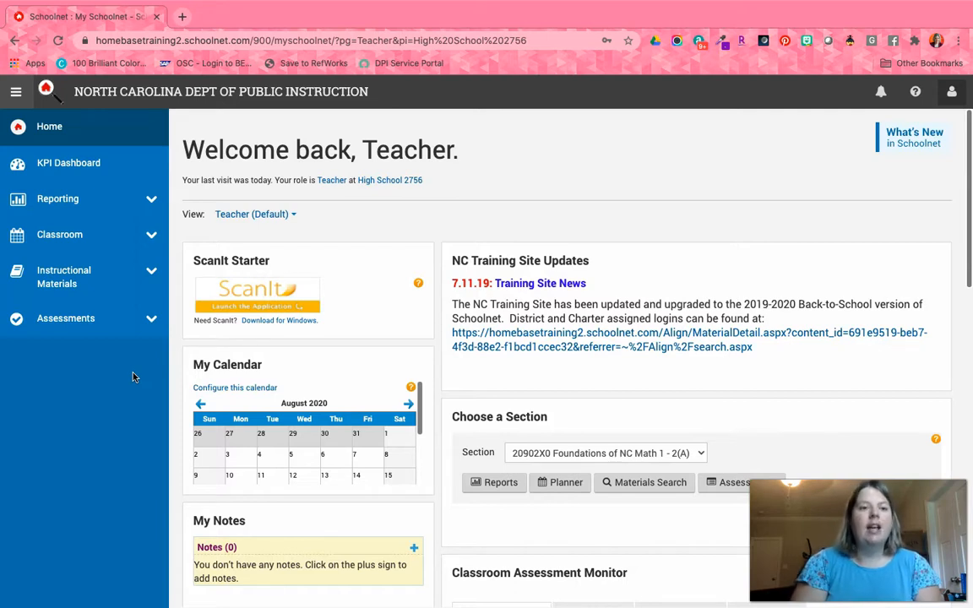
click(152, 323)
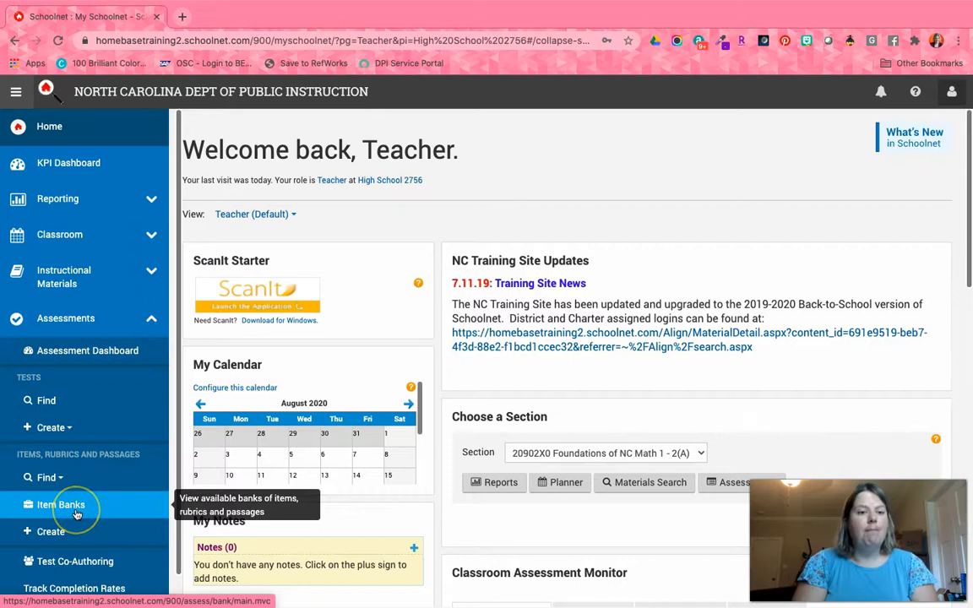
click(76, 511)
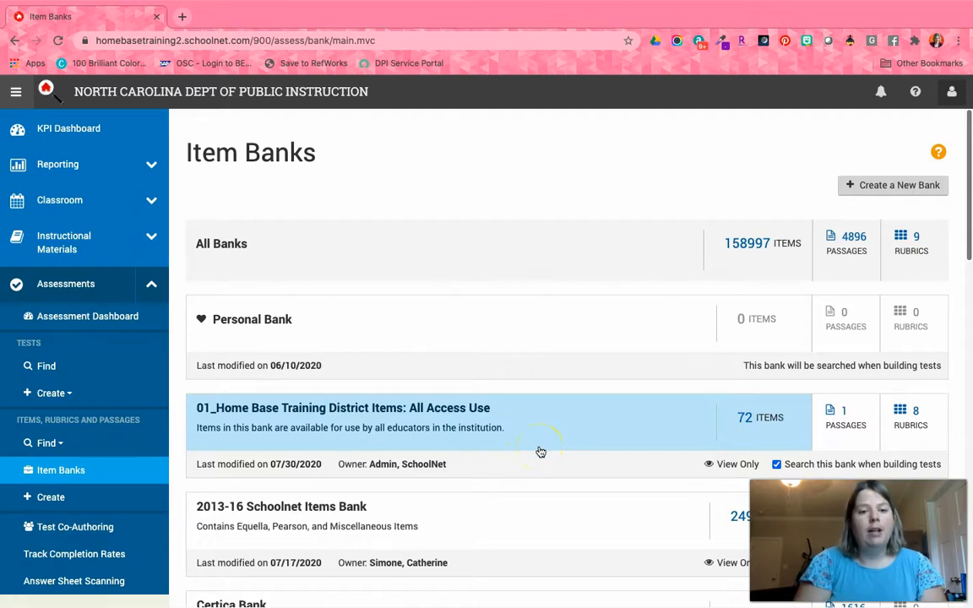
Step: Exclude the three Home Base District CTE banks from the search used when building tests
scroll(541, 452, down, 4)
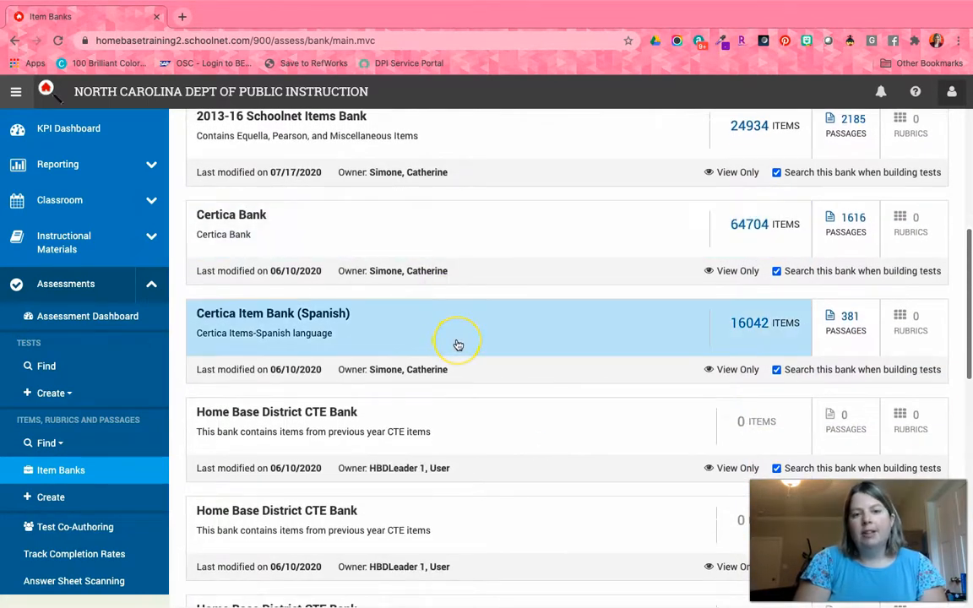
scroll(458, 344, down, 4)
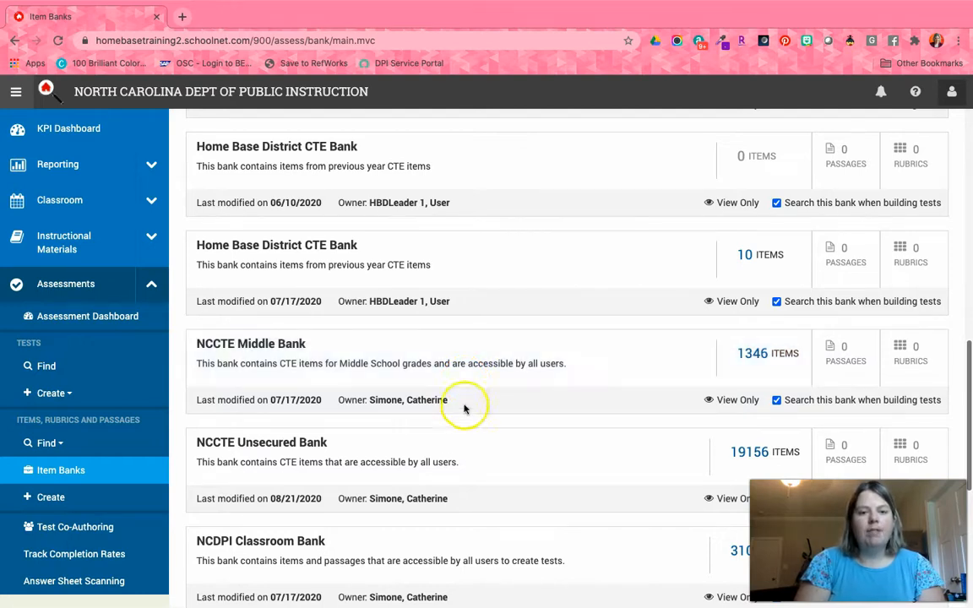
scroll(498, 454, up, 1)
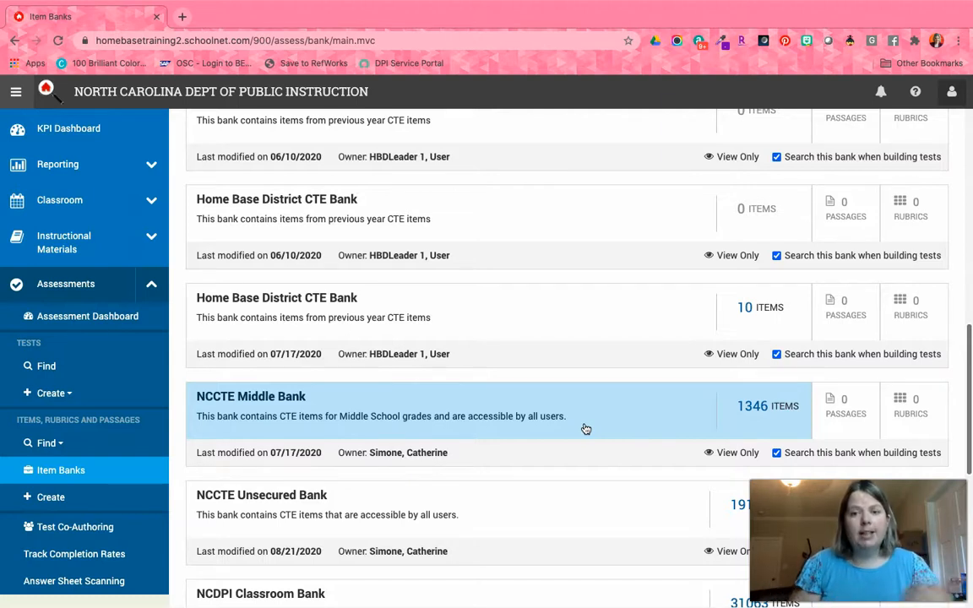
click(776, 354)
click(777, 255)
click(777, 158)
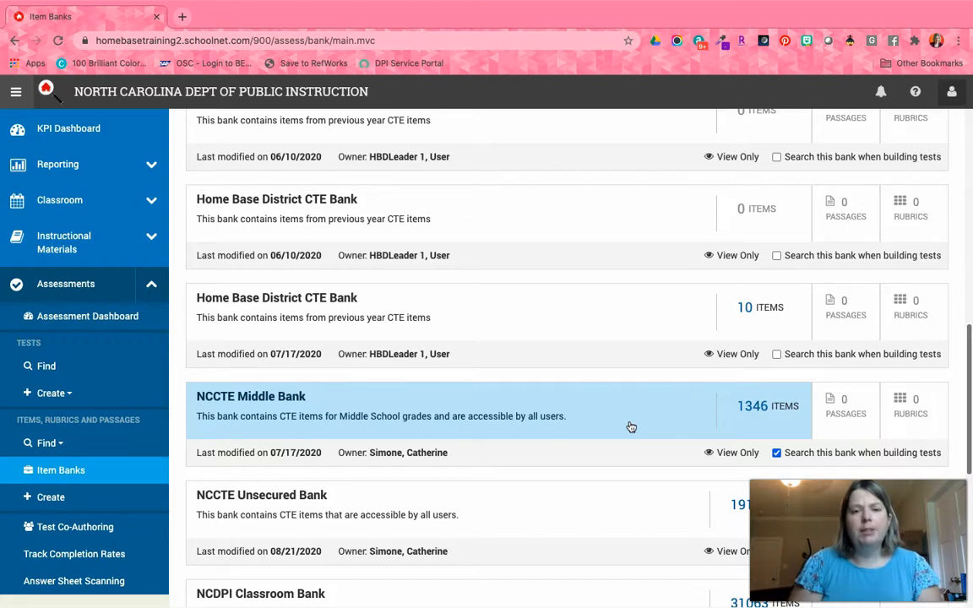
Step: Include the three Home Base District CTE banks in the test-building search again
click(776, 354)
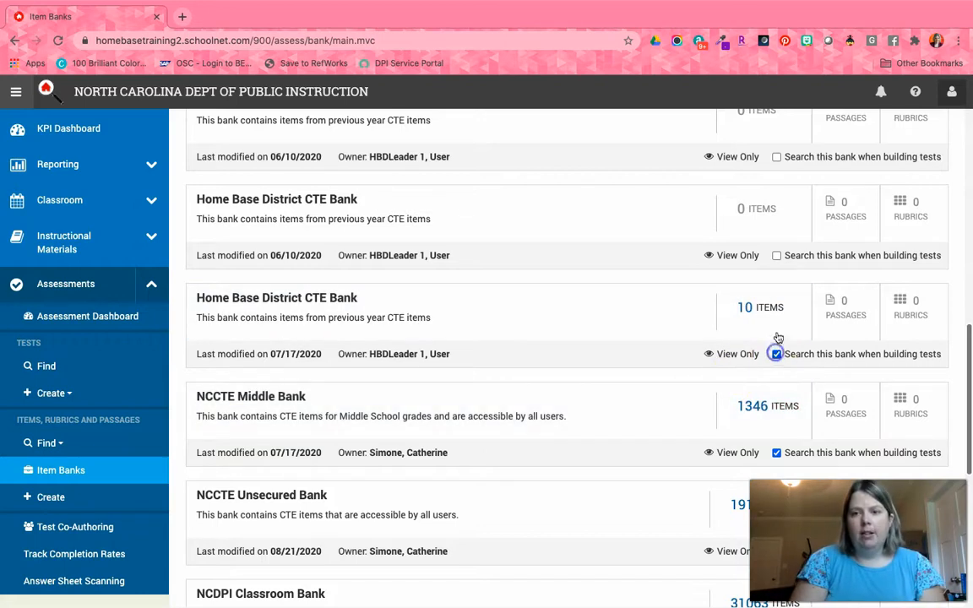
click(778, 255)
scroll(778, 252, up, 1)
click(777, 246)
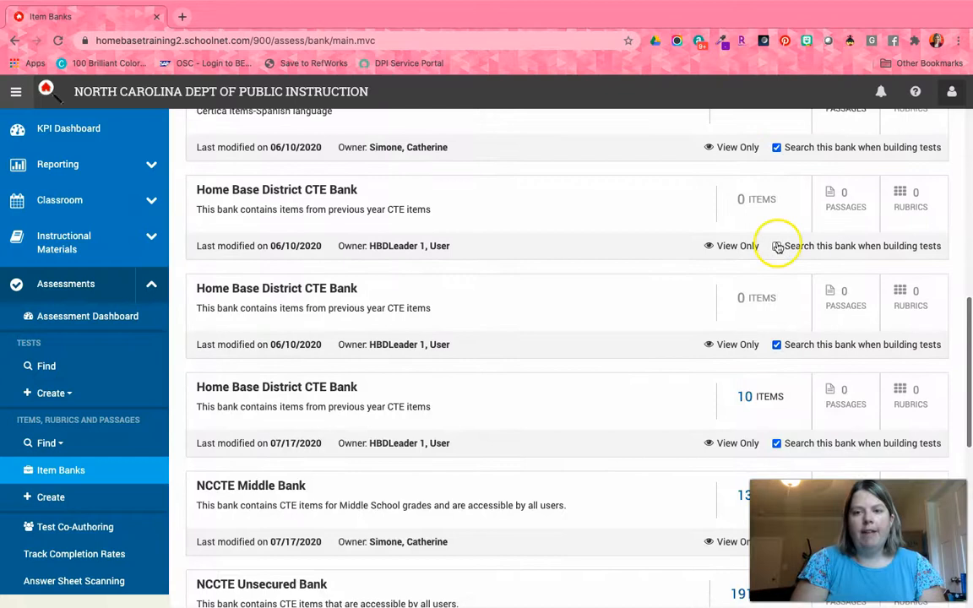
Step: View the items contained in the NCCTE Middle Bank and close the results
scroll(608, 456, down, 1)
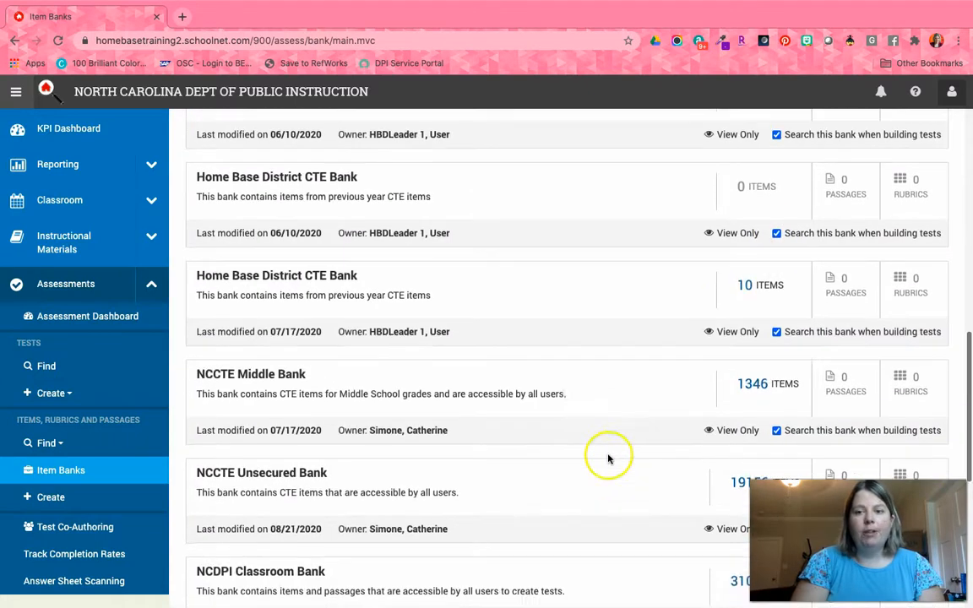
click(765, 383)
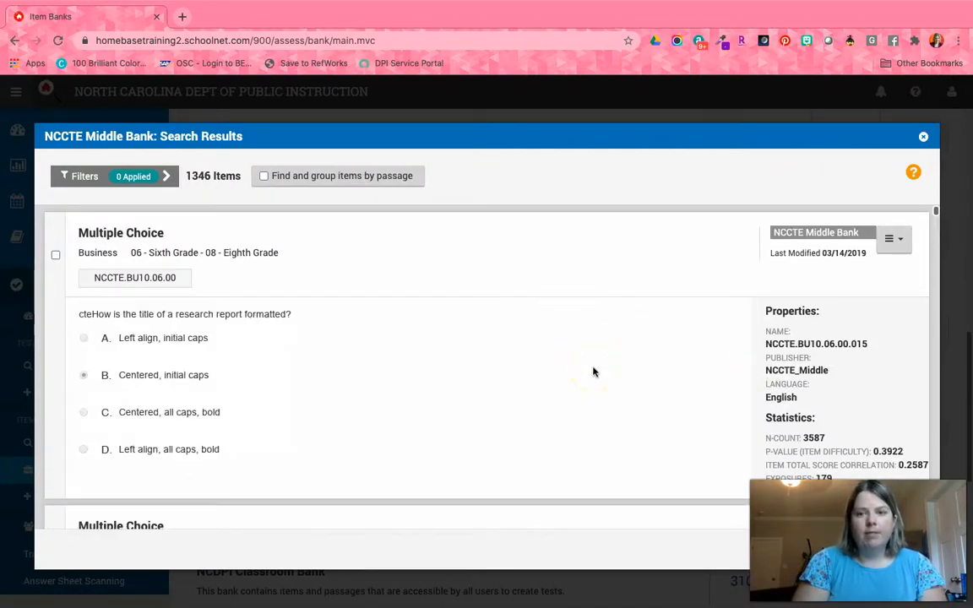
click(924, 139)
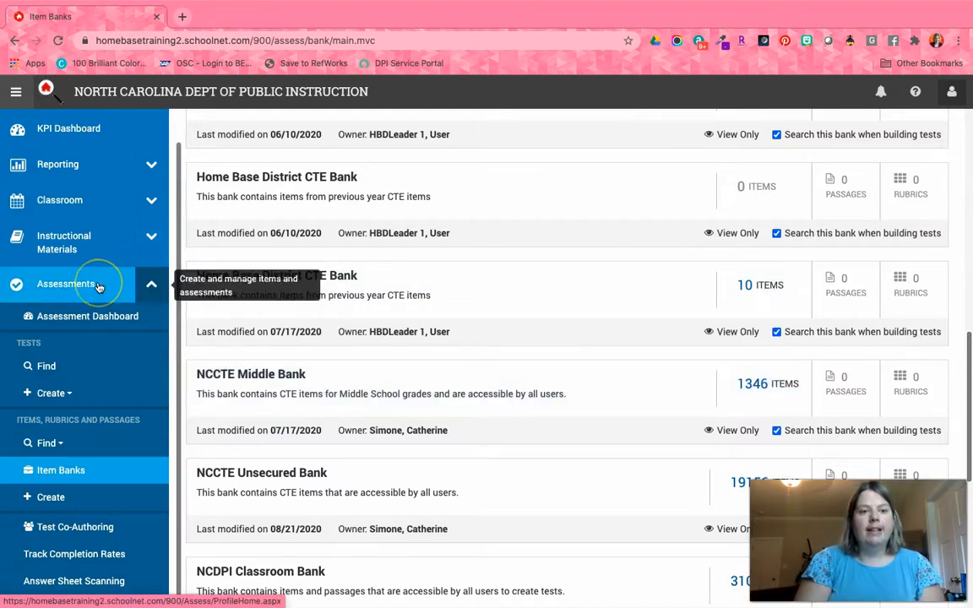
Step: Open the search for individual items within the items, rubrics and passages section
click(50, 444)
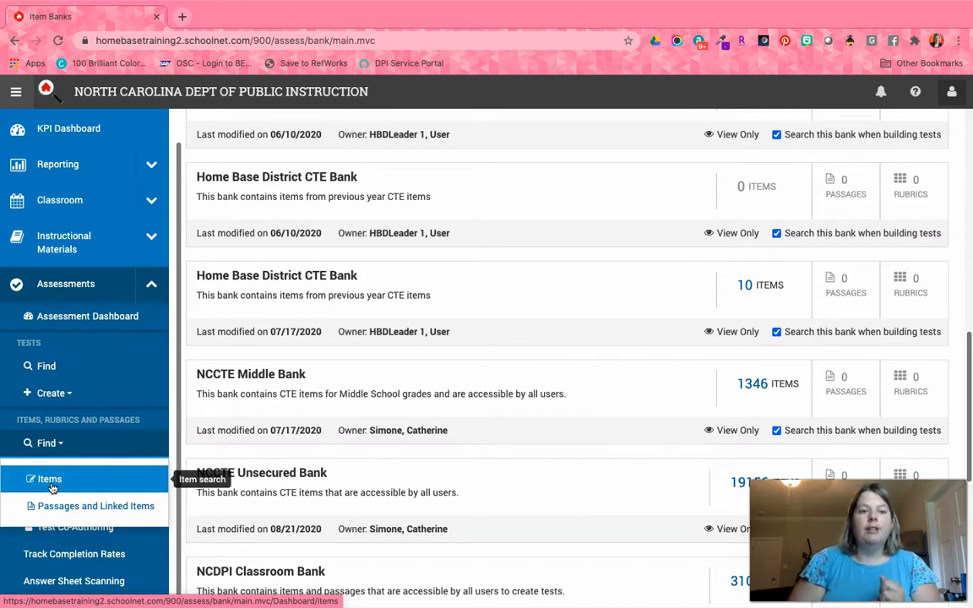
click(52, 394)
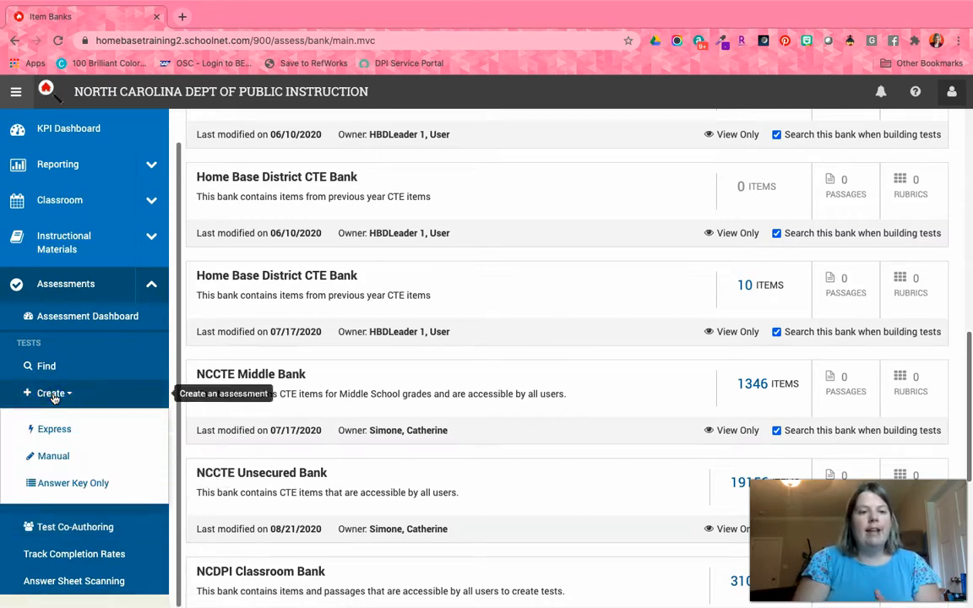
click(63, 468)
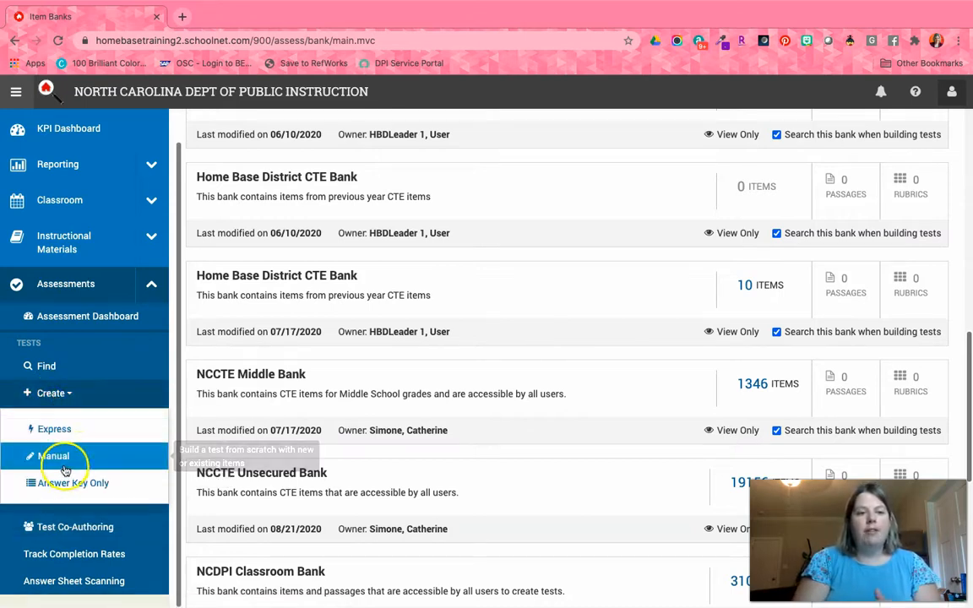
click(129, 393)
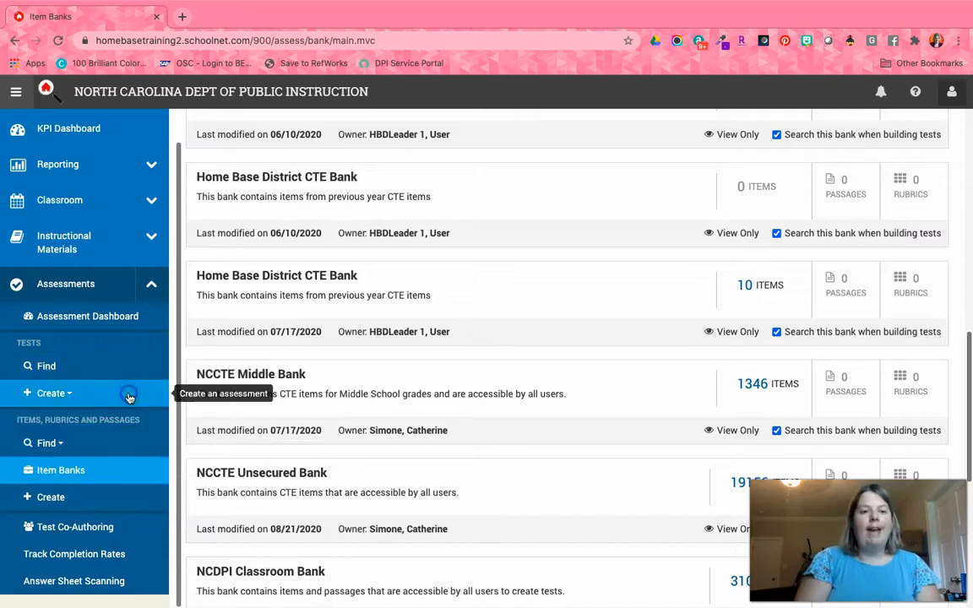
click(60, 446)
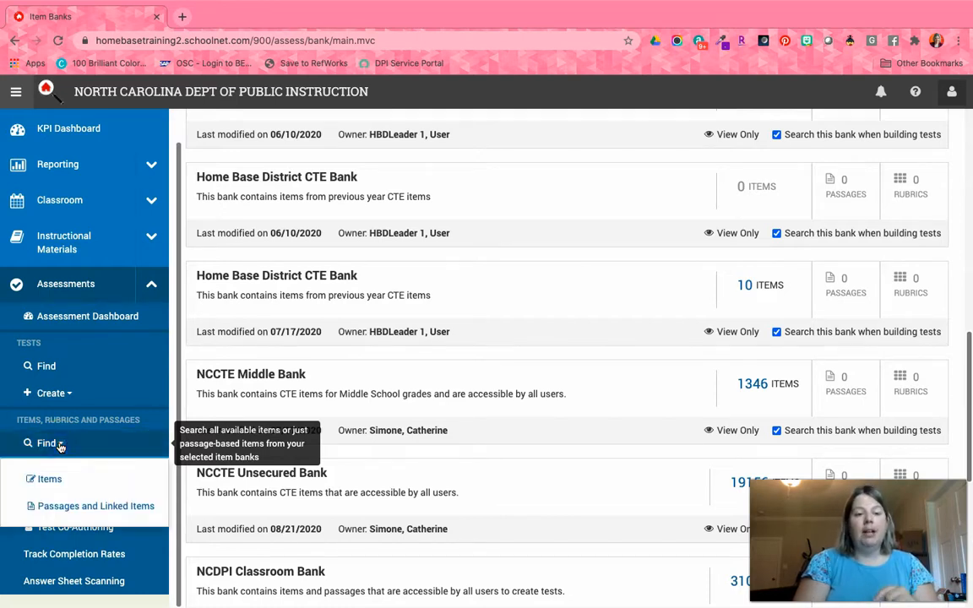
click(49, 479)
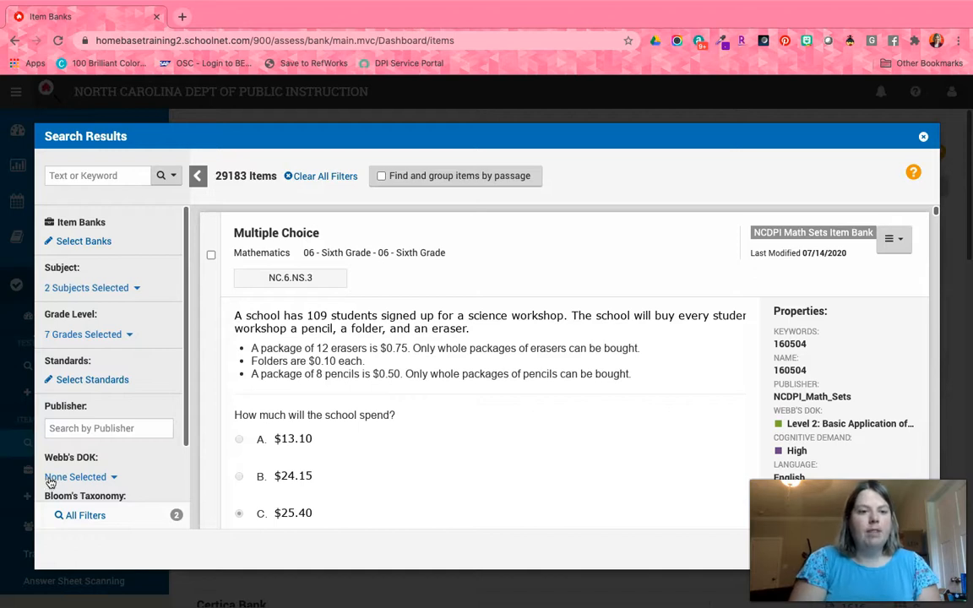
Step: Remove grades 06 through 10 from the grade level filter of the item search
click(122, 335)
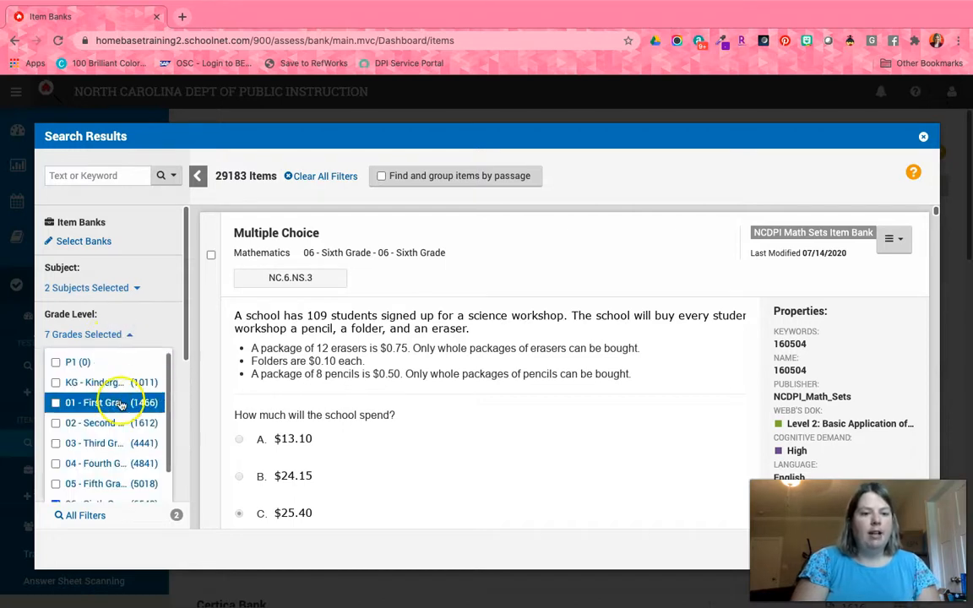
scroll(108, 404, down, 2)
click(55, 406)
click(55, 426)
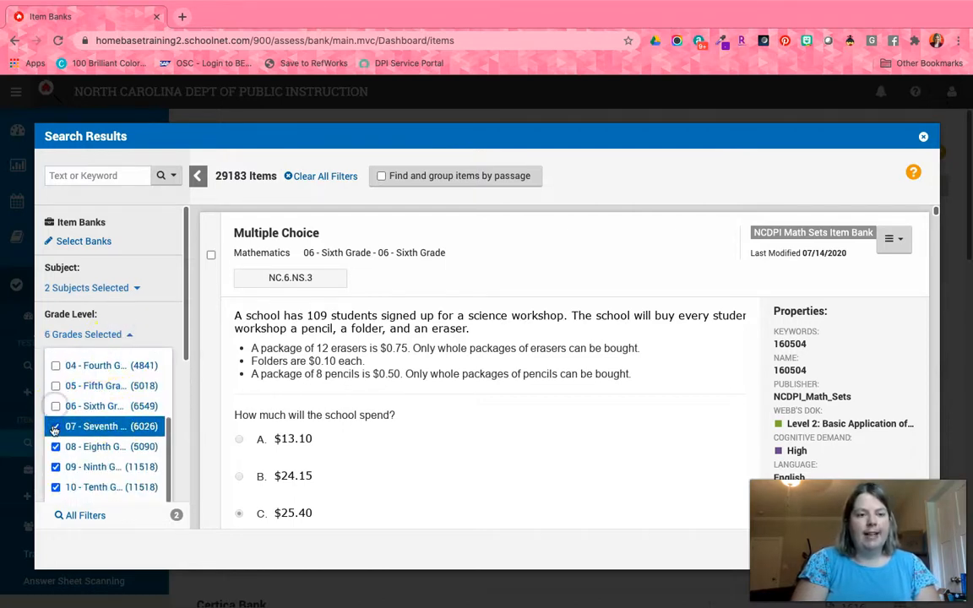
click(55, 447)
click(55, 467)
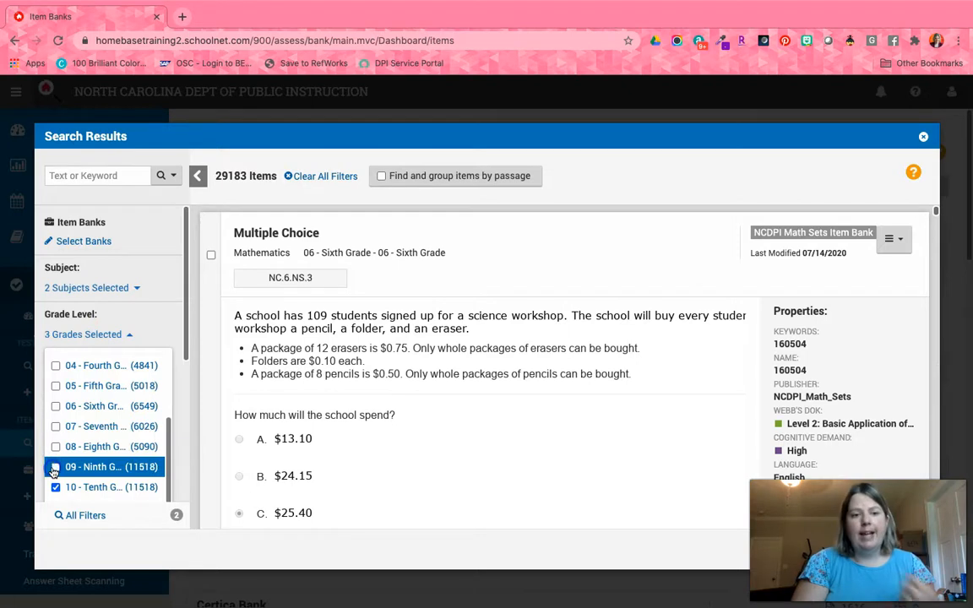
click(55, 487)
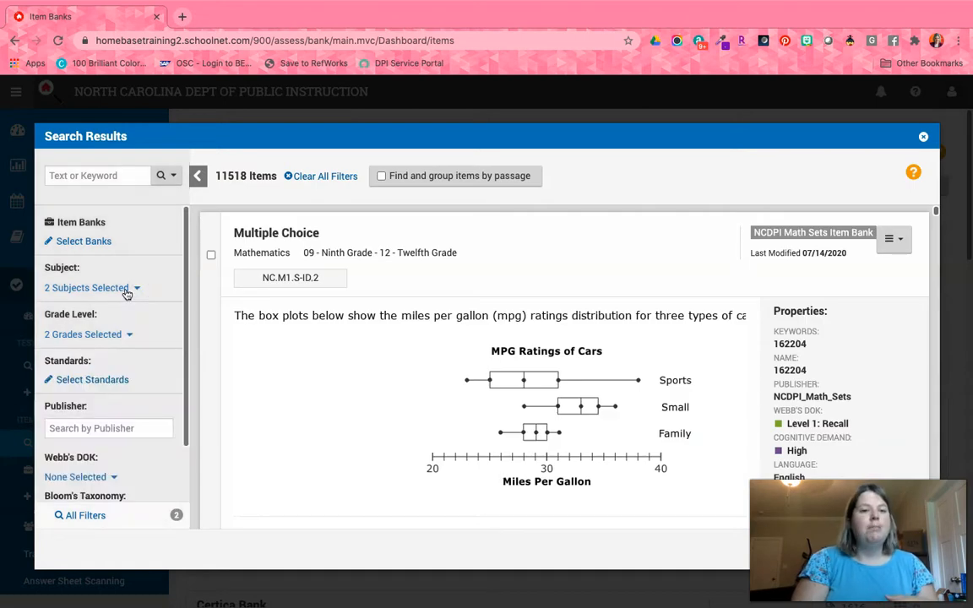
Step: Deselect Mass Communication and Mathematics in the subject filter and clear all remaining item search filters
click(126, 289)
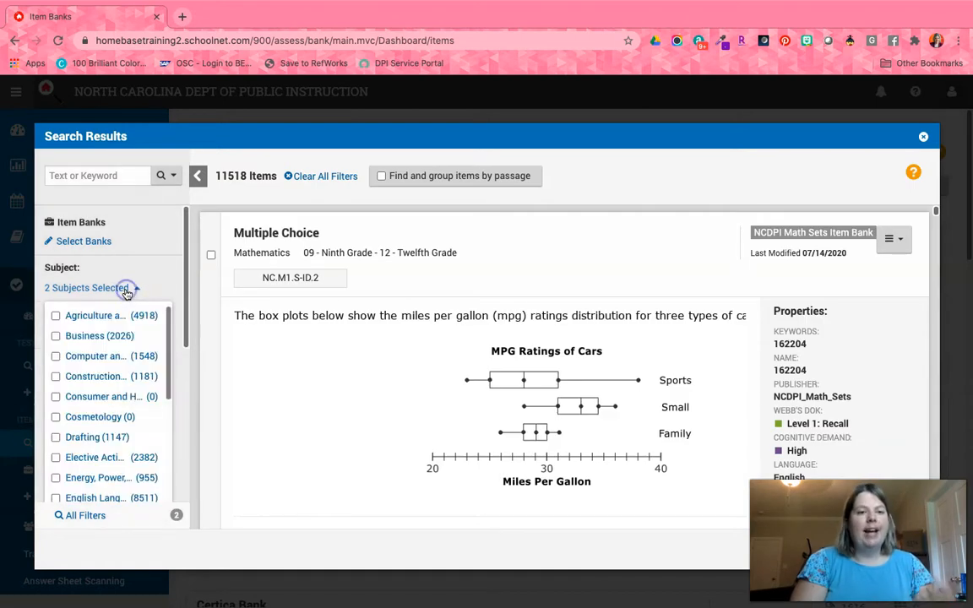
scroll(98, 425, down, 6)
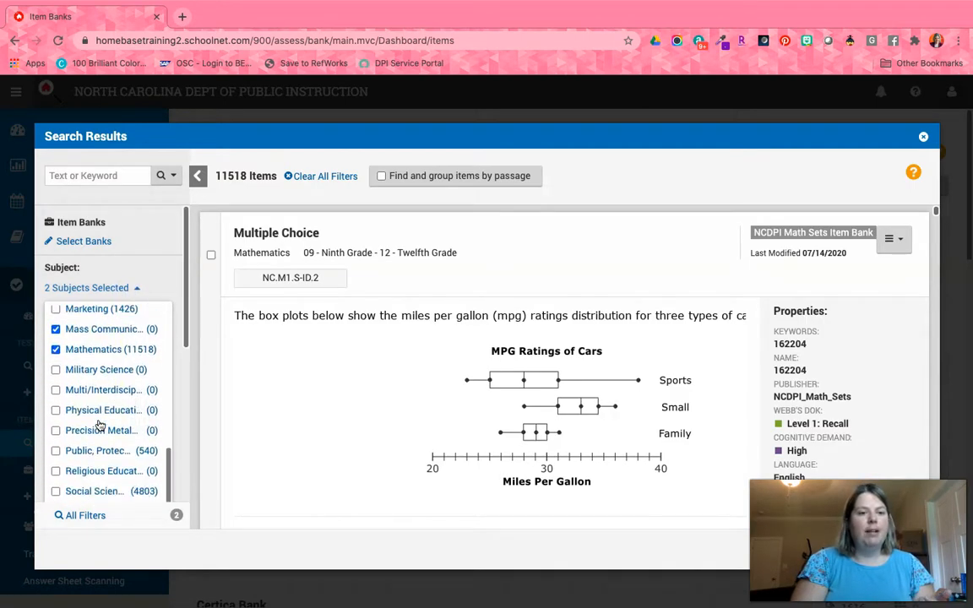
click(56, 329)
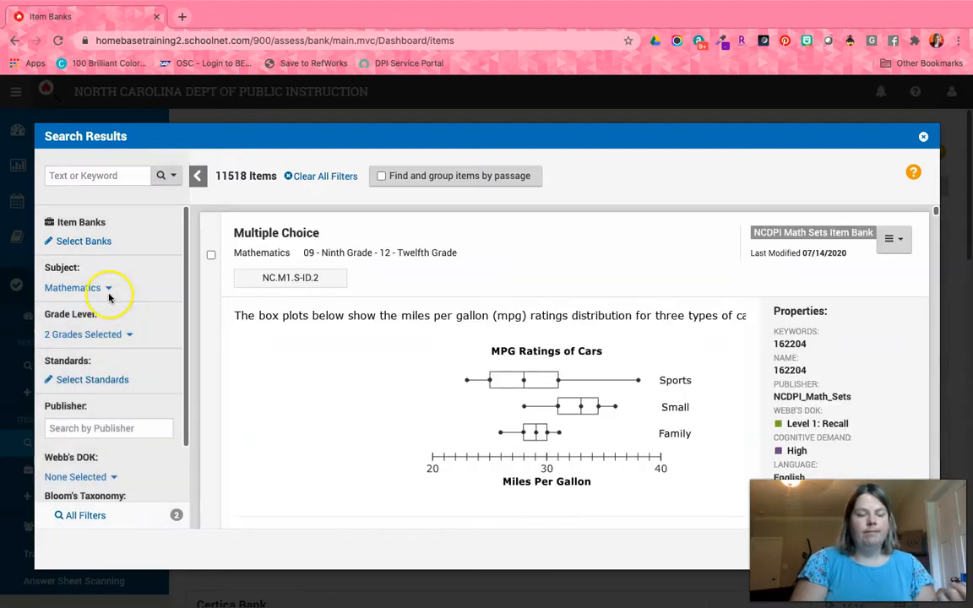
click(103, 288)
scroll(84, 418, down, 8)
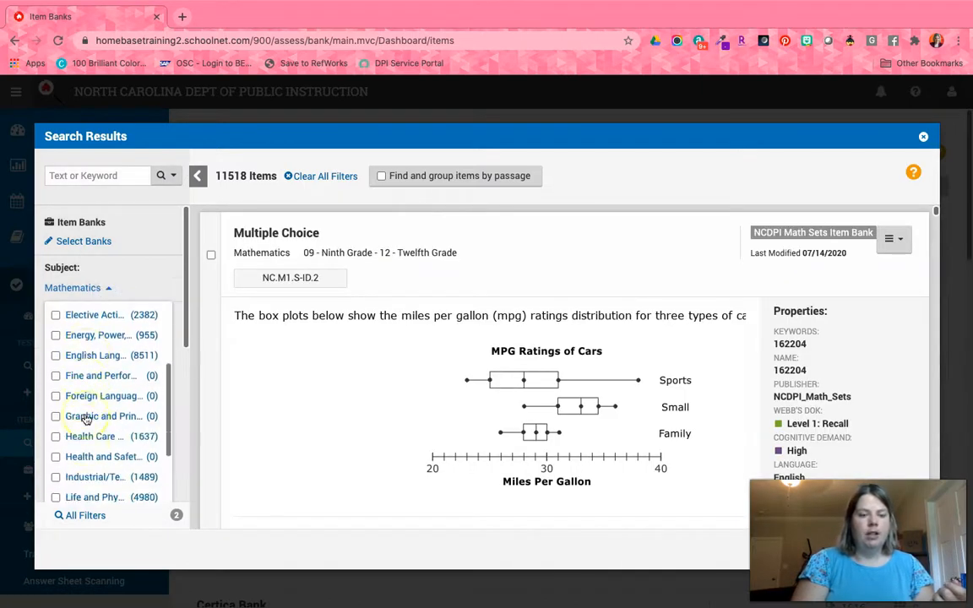
click(55, 353)
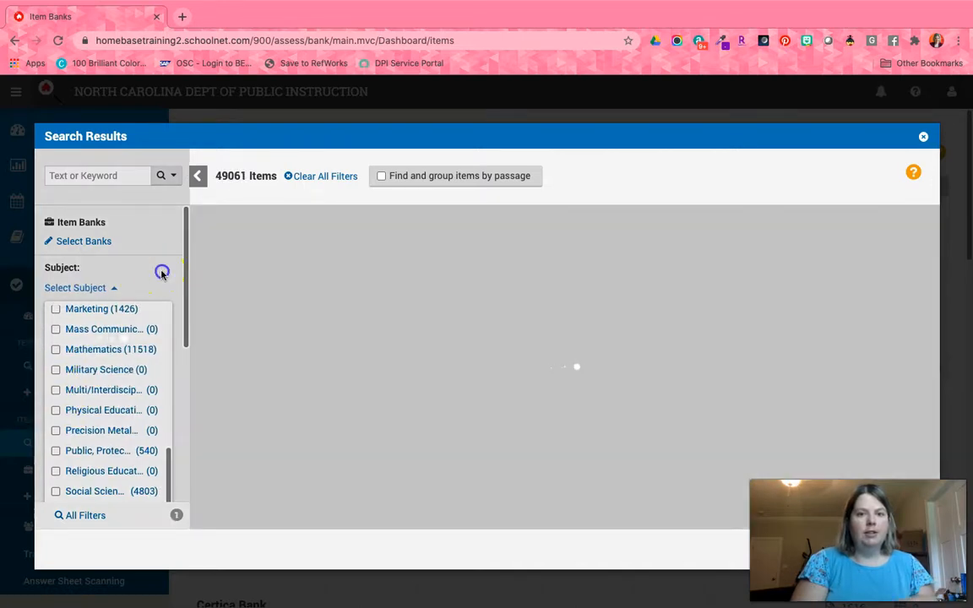
click(161, 272)
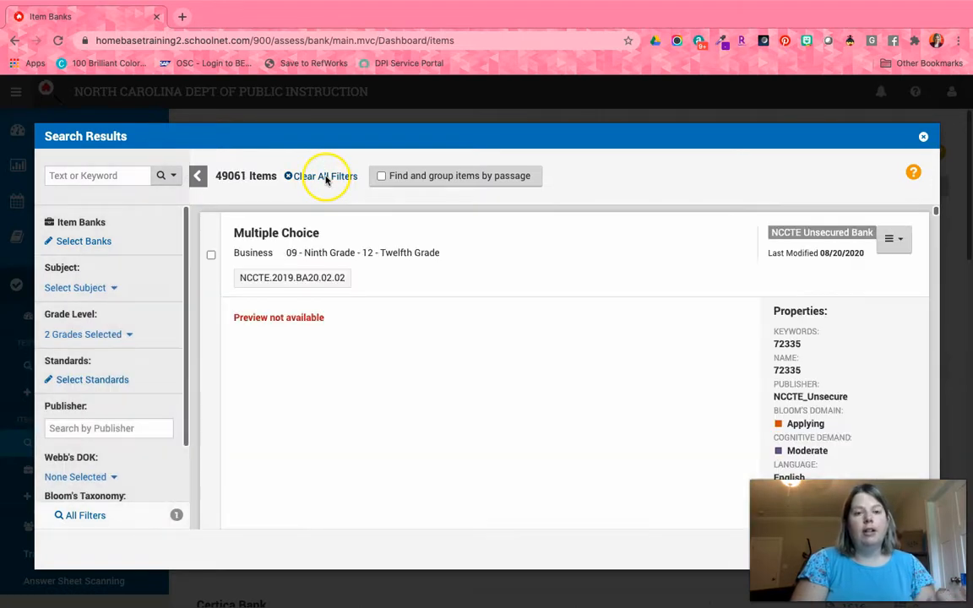
click(326, 179)
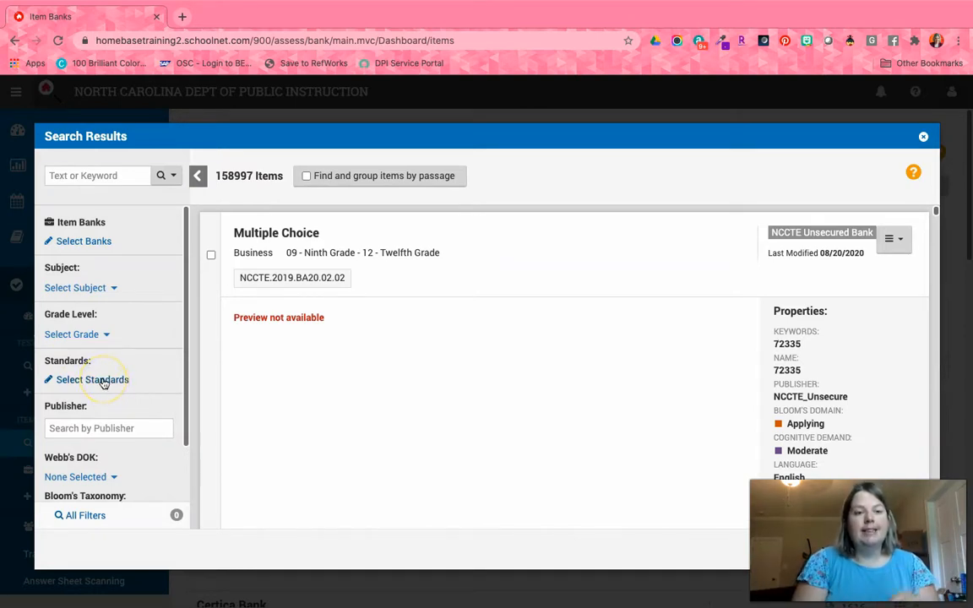
Step: Filter the standards selection for the item search to the Career and Technical Education subject, grades 09 - Ninth Grade to 12 - Twelfth Grade
click(102, 380)
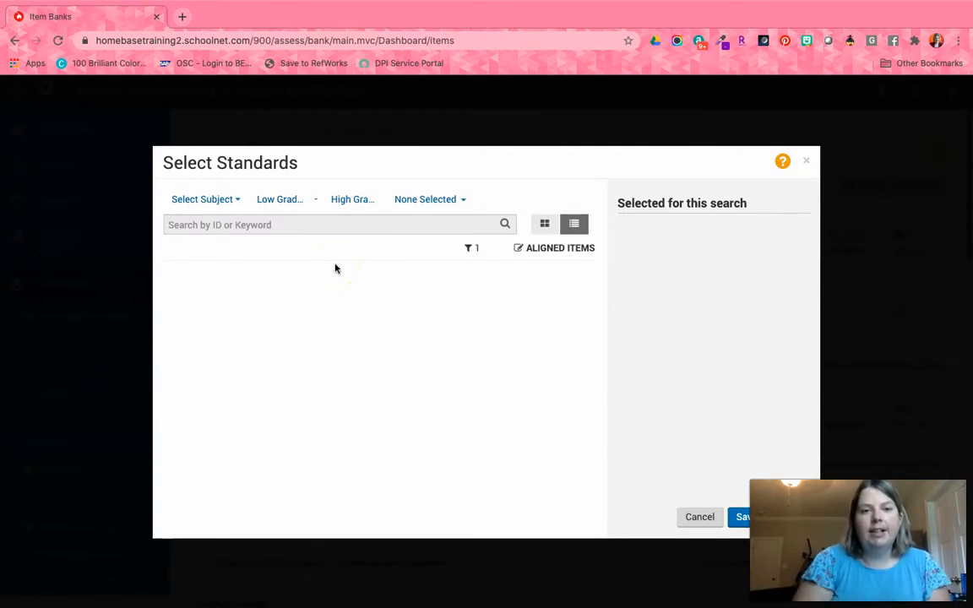
click(207, 199)
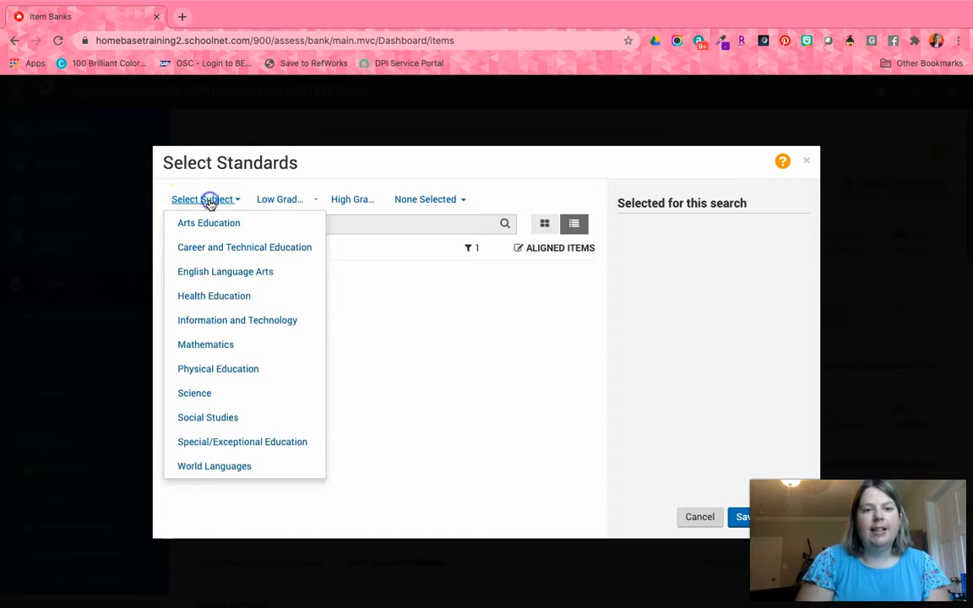
click(218, 249)
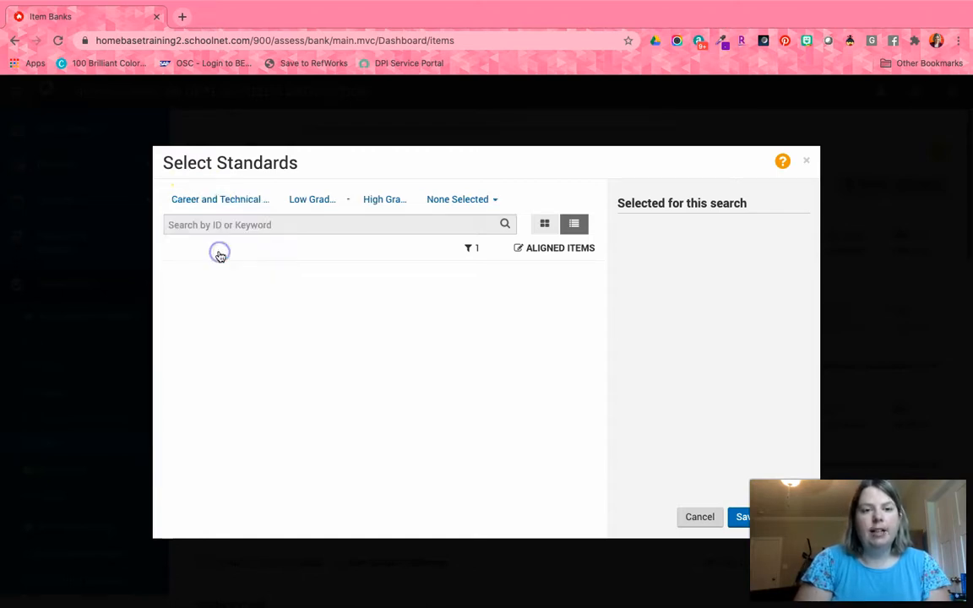
click(316, 200)
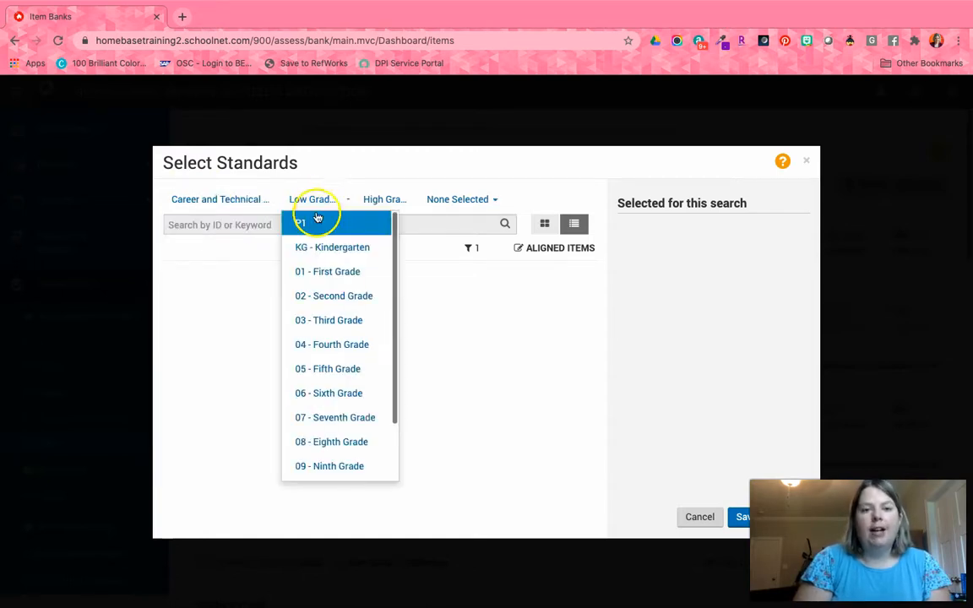
scroll(330, 426, down, 3)
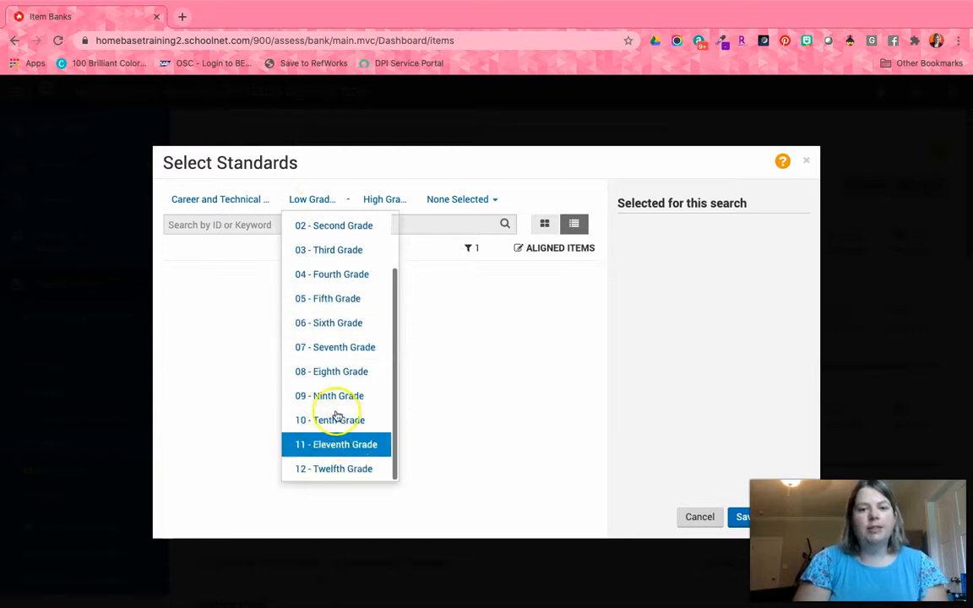
click(338, 395)
click(399, 205)
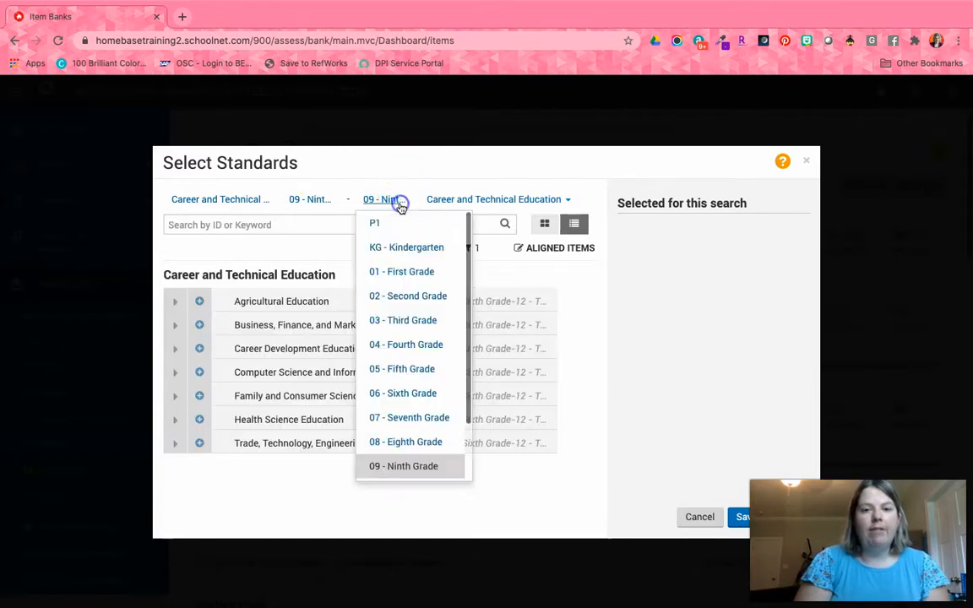
scroll(406, 394, down, 3)
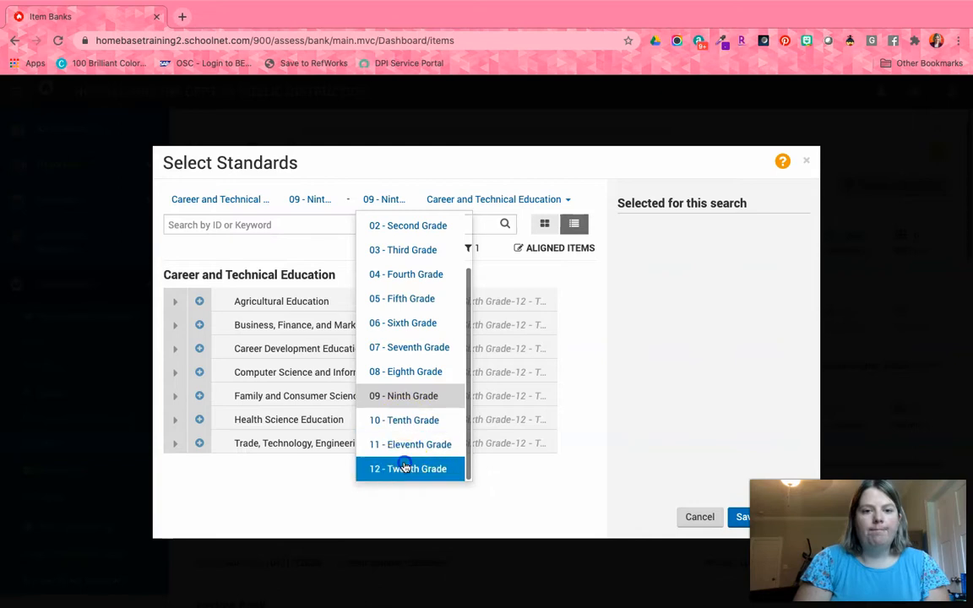
click(405, 467)
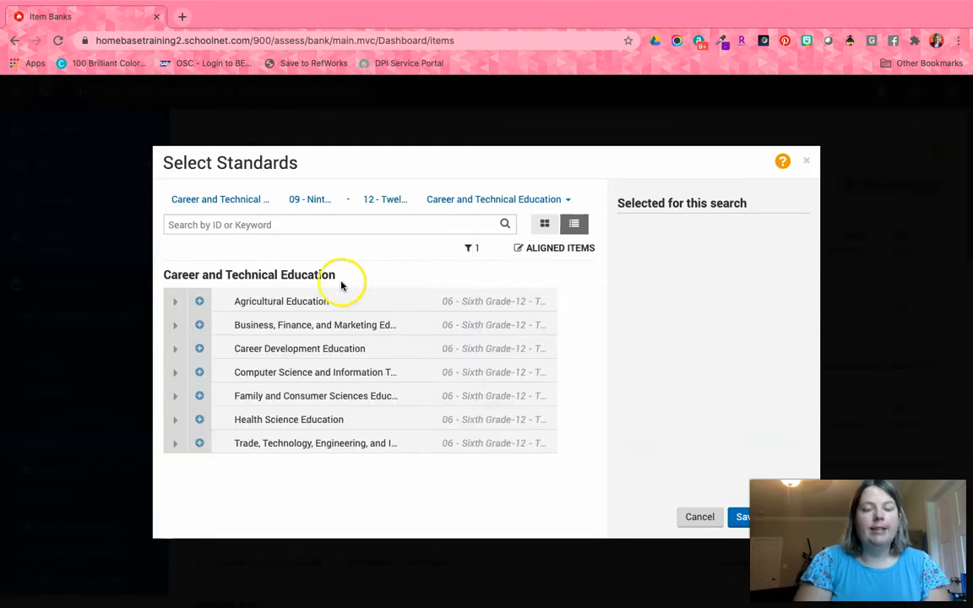
Step: Add the NCCTE.2017.AS31 standard and its sub-standards under Agricultural Education to the item search, and save the selection
click(175, 304)
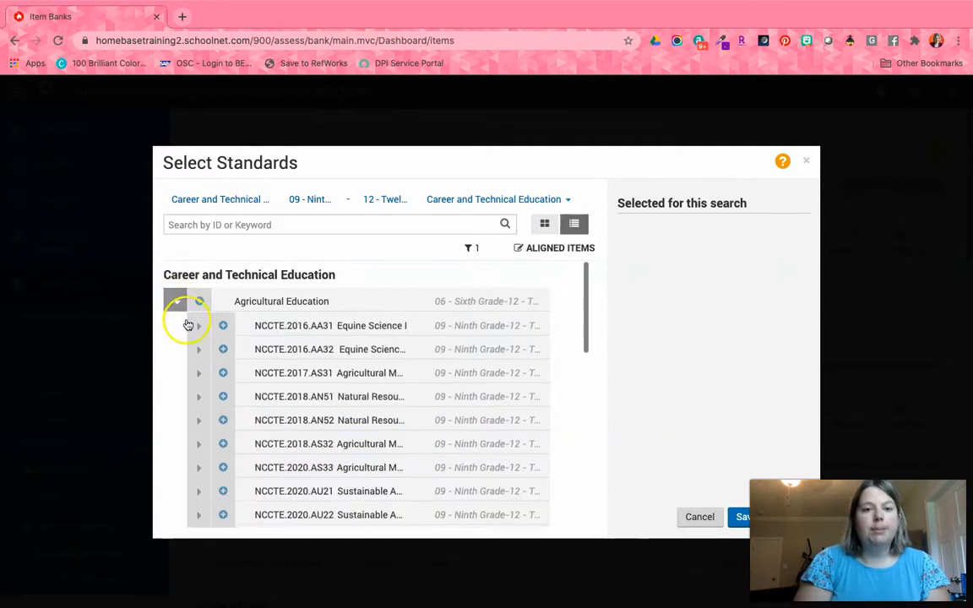
click(223, 374)
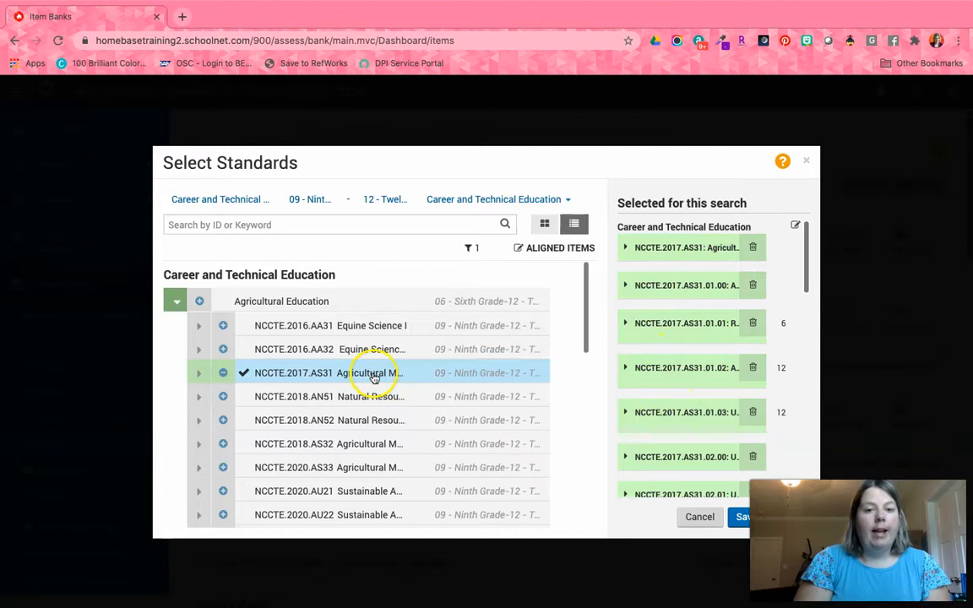
scroll(723, 371, down, 10)
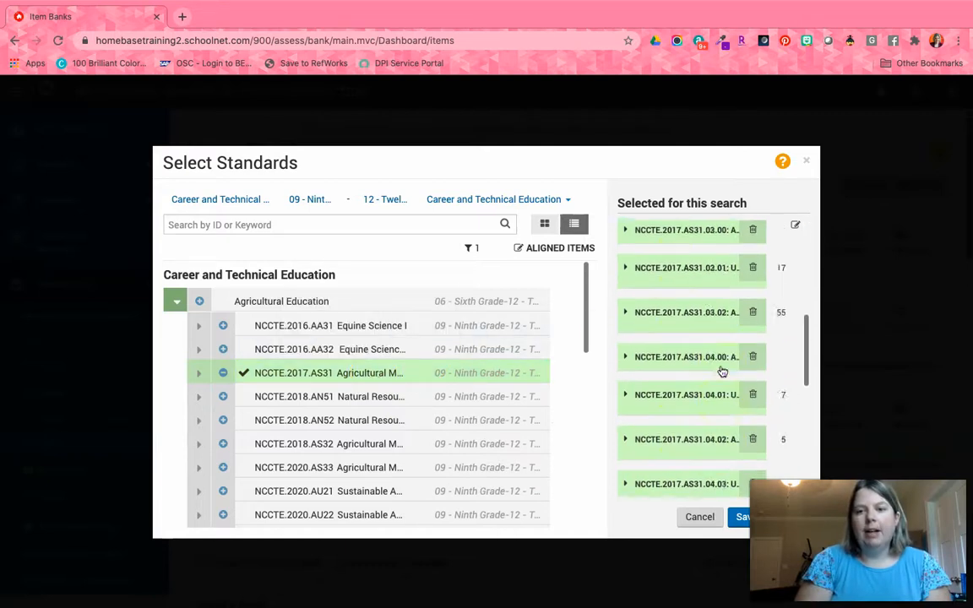
scroll(723, 371, down, 3)
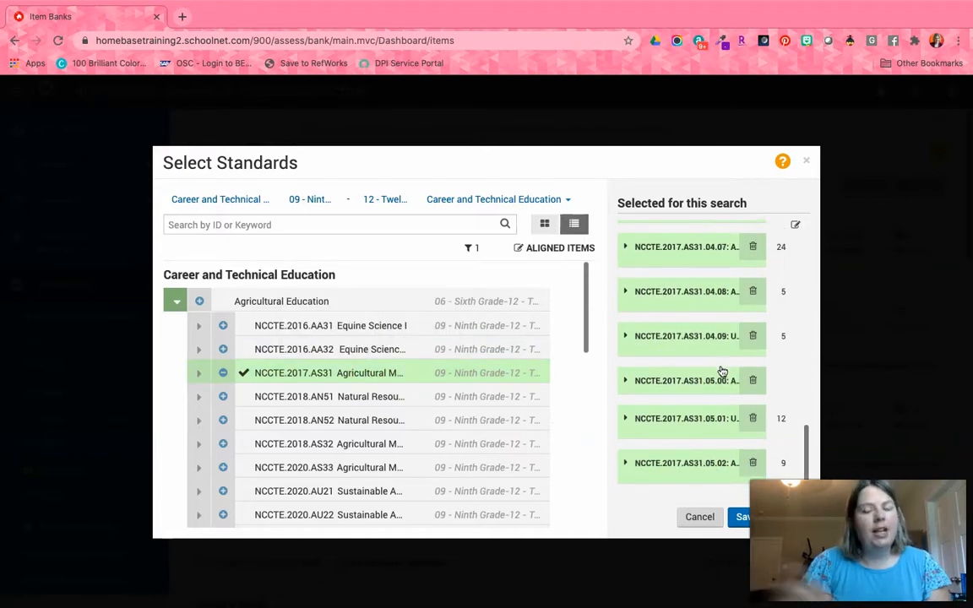
scroll(724, 398, up, 15)
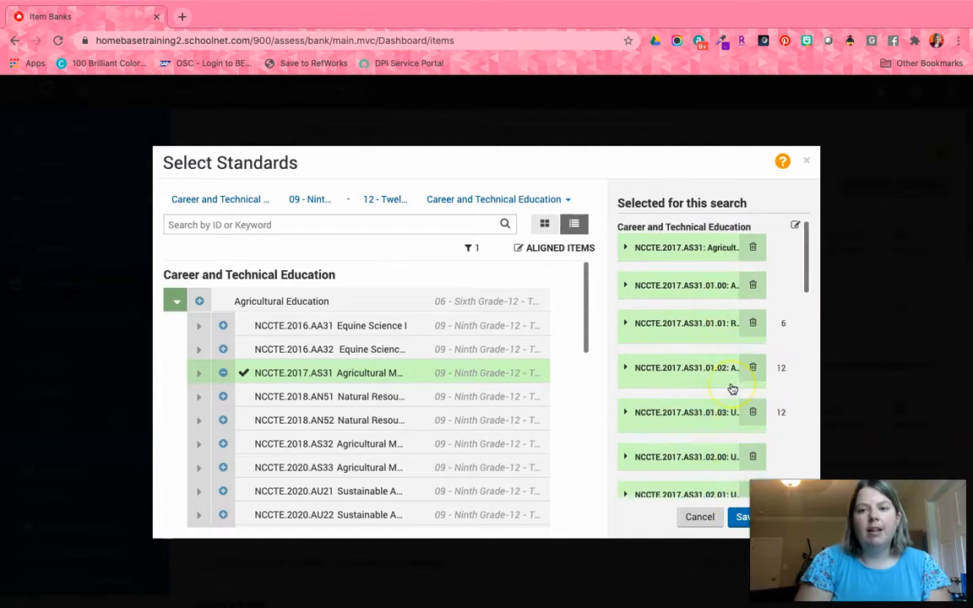
click(739, 517)
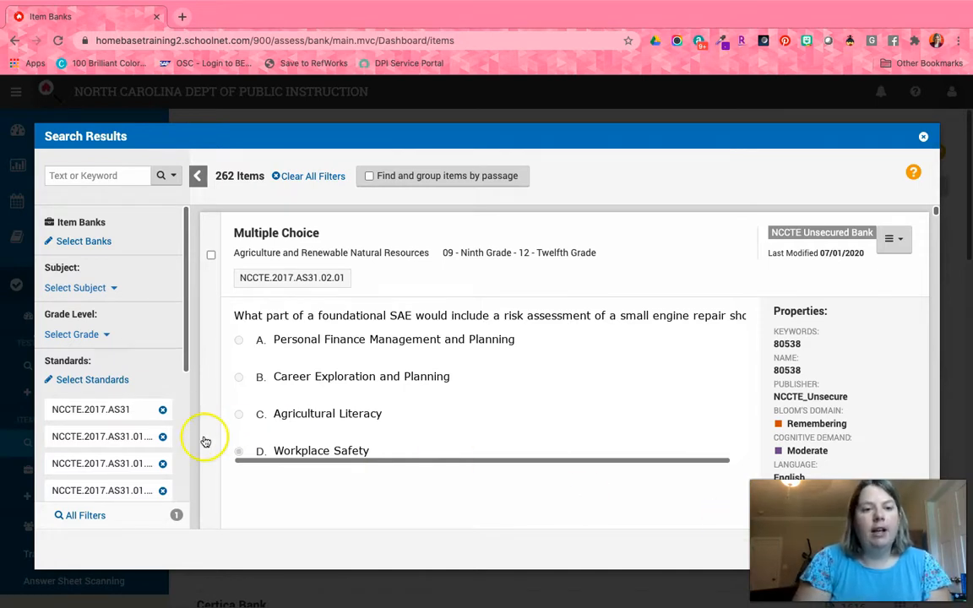
Step: Select the first five multiple-choice items in the search results for the chosen agricultural standards
scroll(138, 437, down, 2)
scroll(137, 430, down, 1)
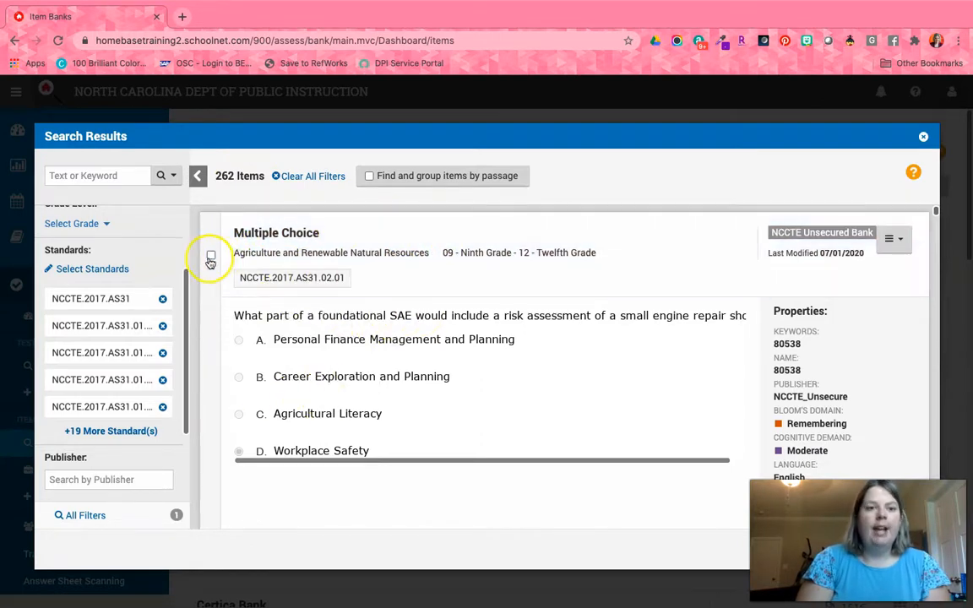
click(210, 257)
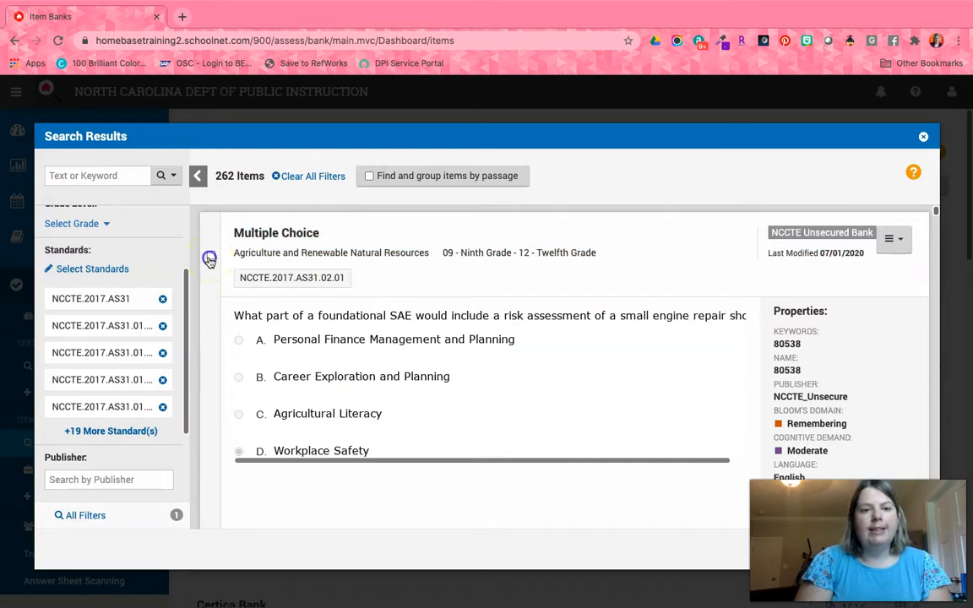
scroll(213, 266, down, 1)
scroll(207, 296, down, 2)
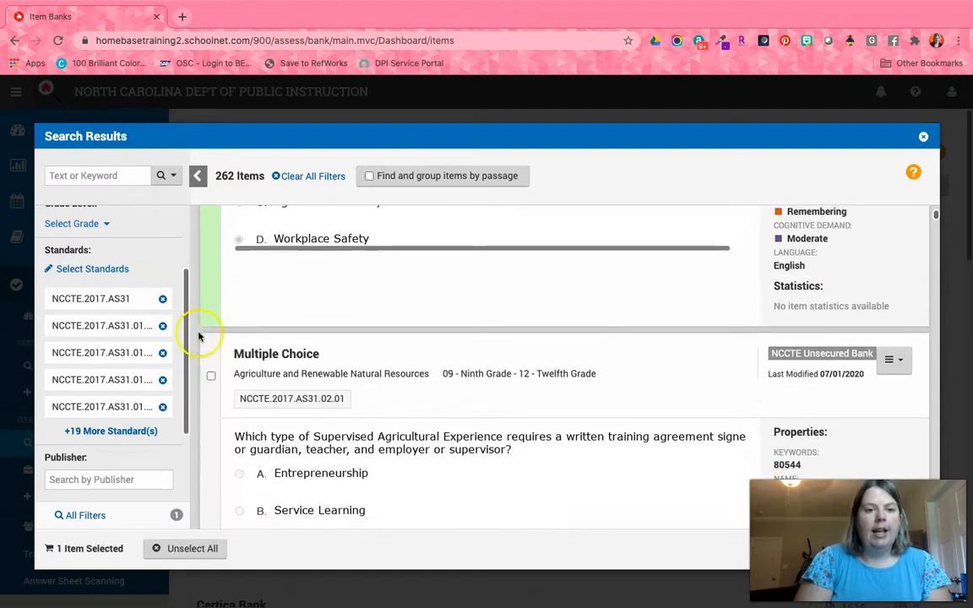
click(210, 375)
scroll(214, 378, down, 1)
scroll(215, 379, down, 3)
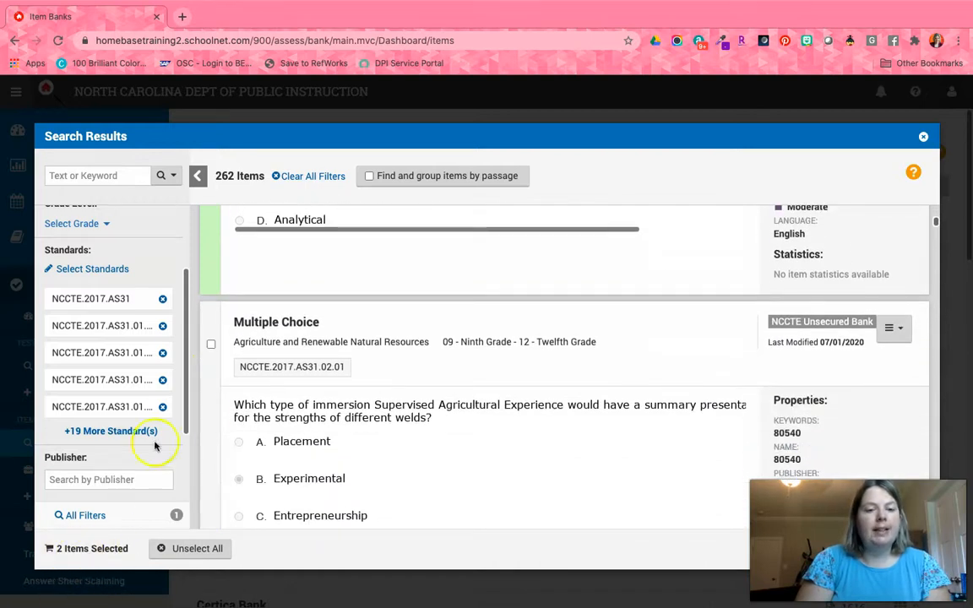
click(211, 344)
scroll(214, 348, down, 4)
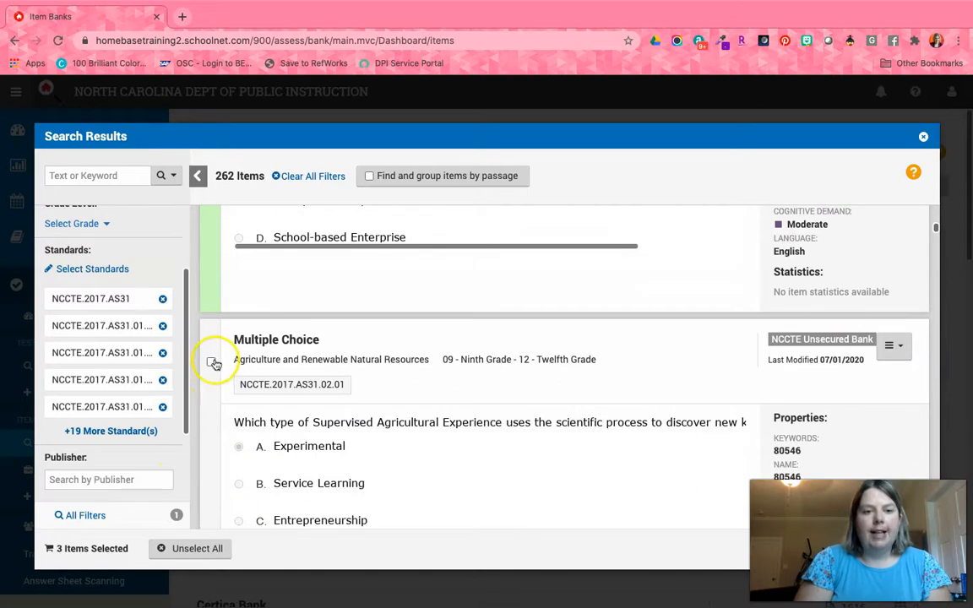
click(212, 363)
scroll(217, 365, down, 4)
scroll(217, 365, down, 1)
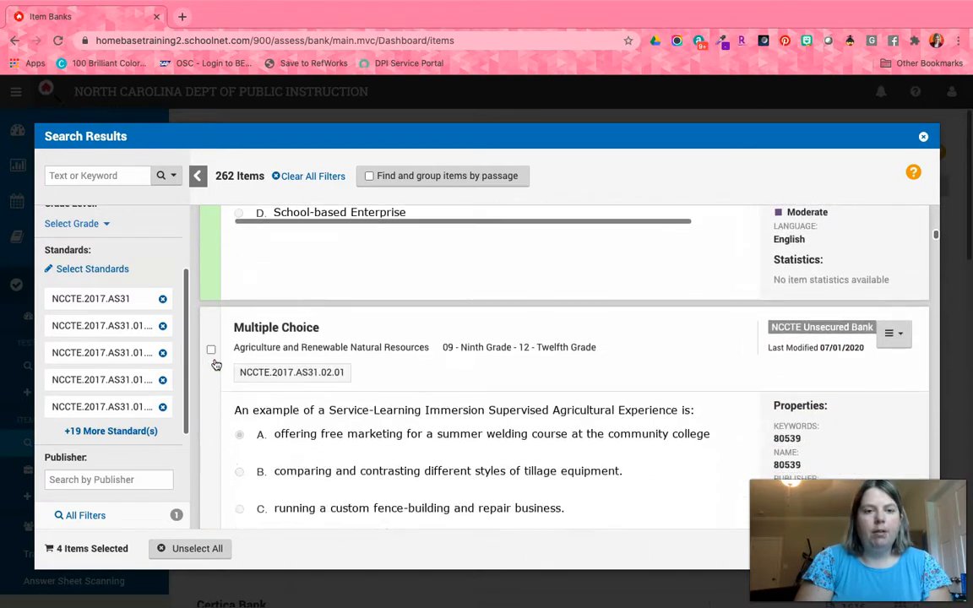
click(212, 351)
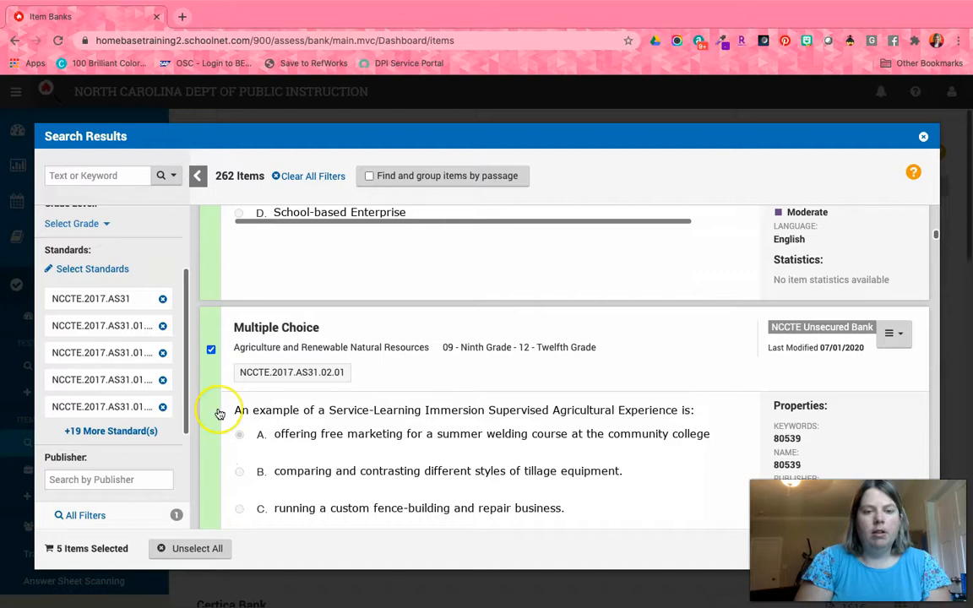
scroll(216, 413, down, 5)
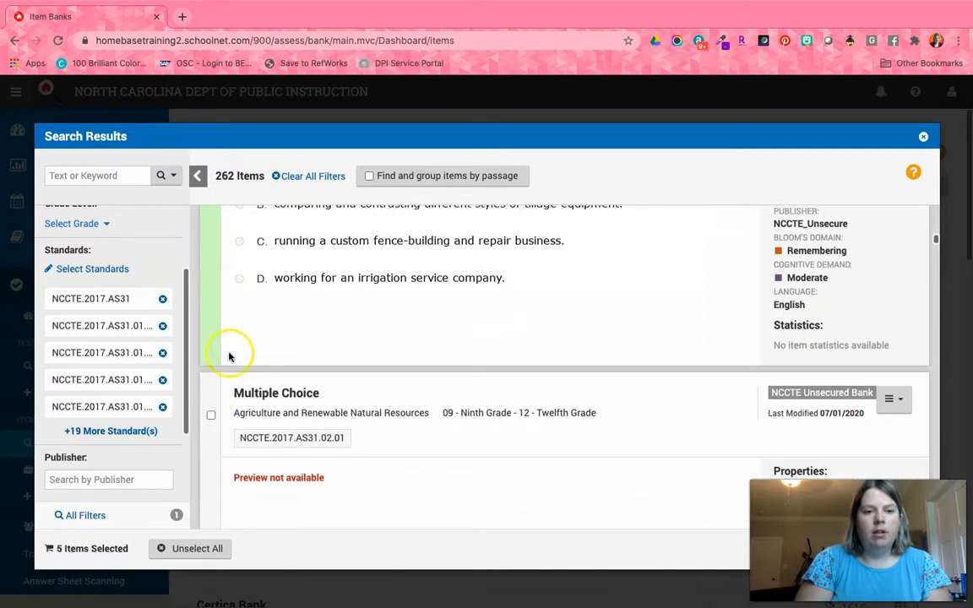
scroll(230, 343, up, 5)
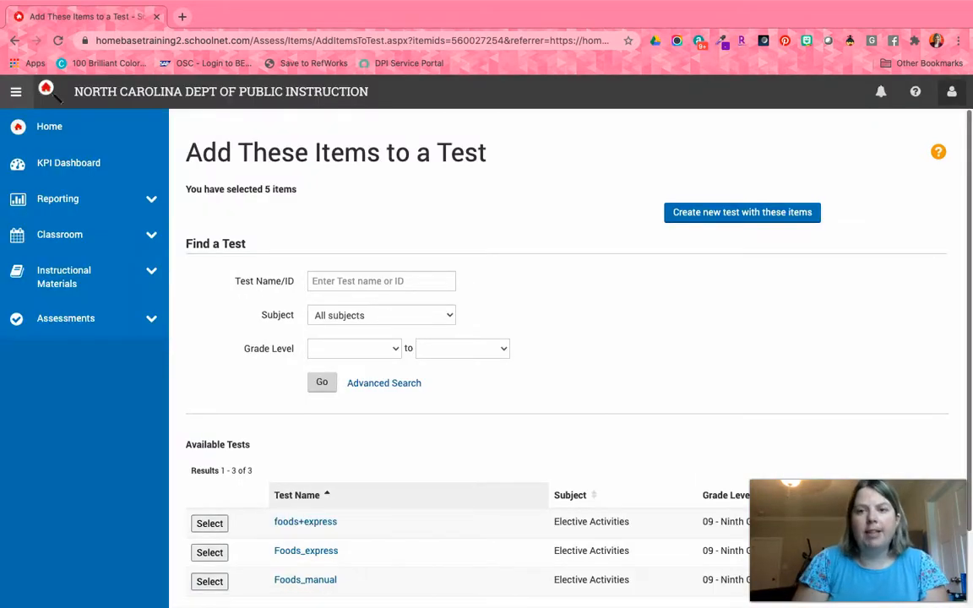
Step: Create a new test with the five selected items and name it CTE Sample Test
click(726, 213)
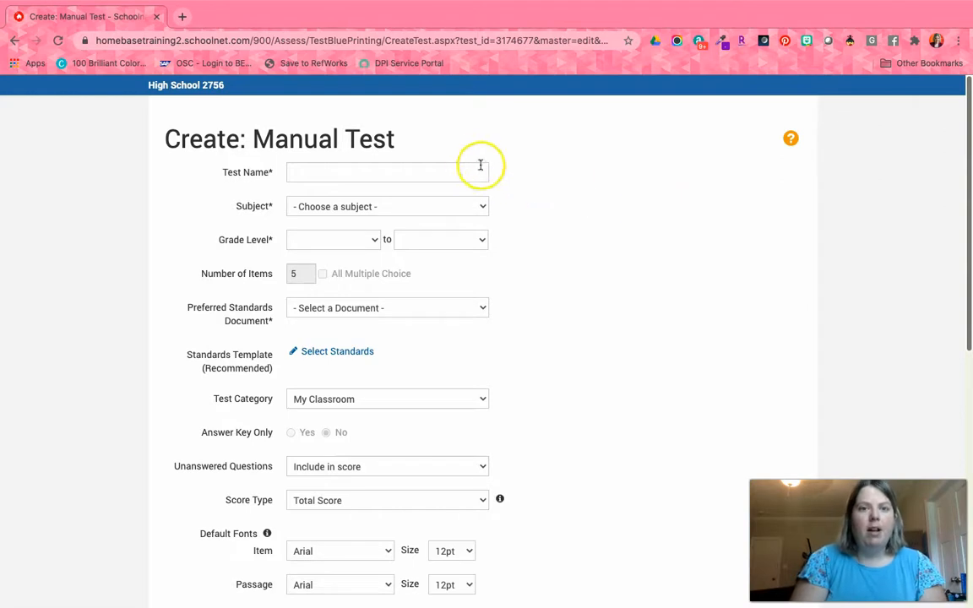
click(449, 167)
text(CT)
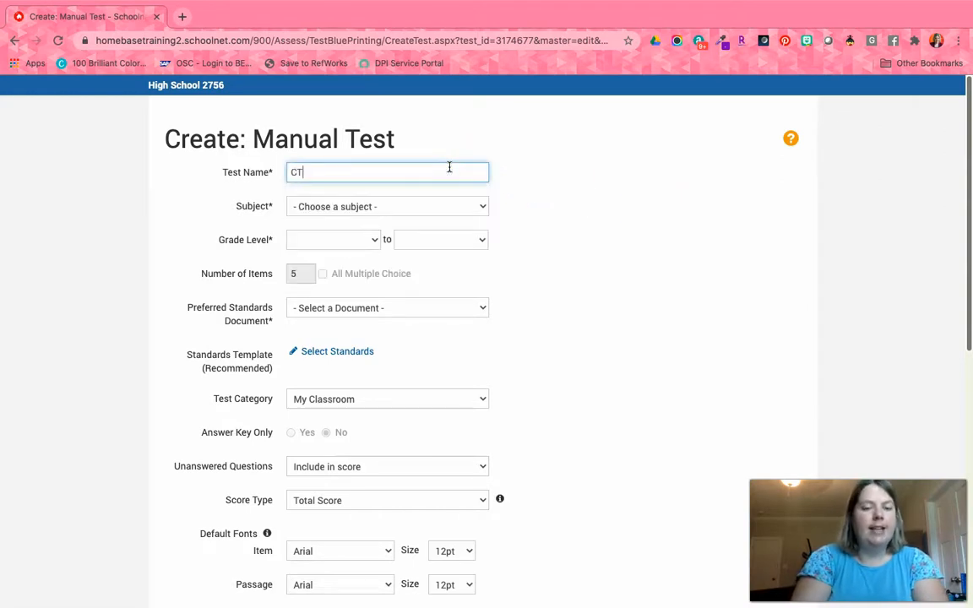
text(E Sample Test)
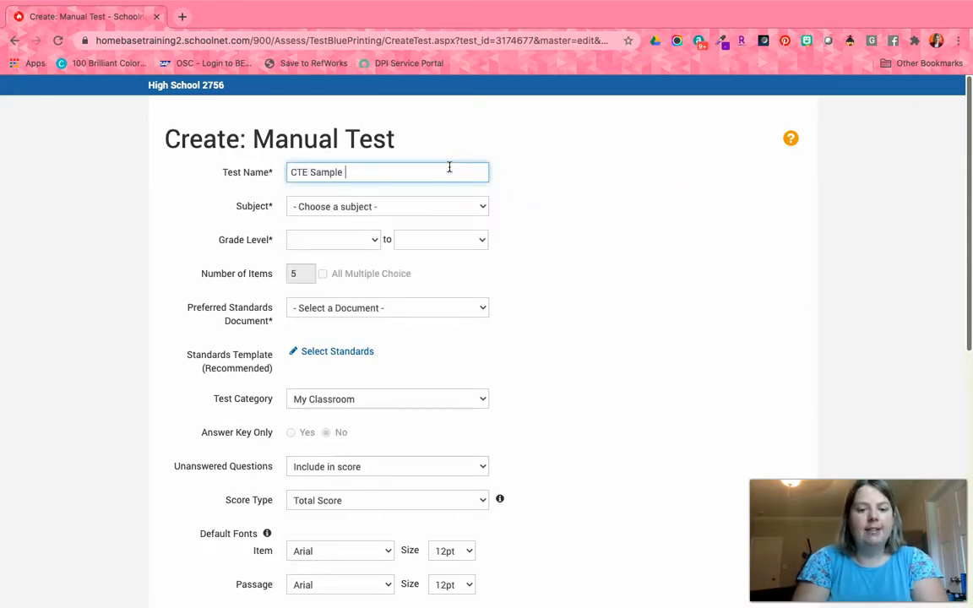
Step: Set the test's subject to Agriculture and Renewable Natural Resources and its grade level to 09 - Ninth Grade through 12 - Twelfth Grade
click(456, 205)
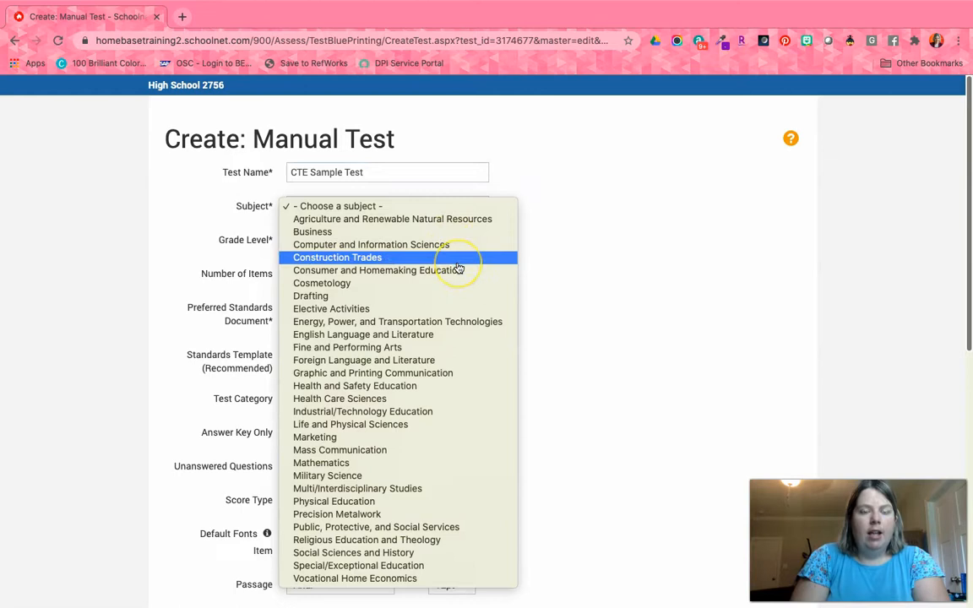
click(456, 218)
click(364, 243)
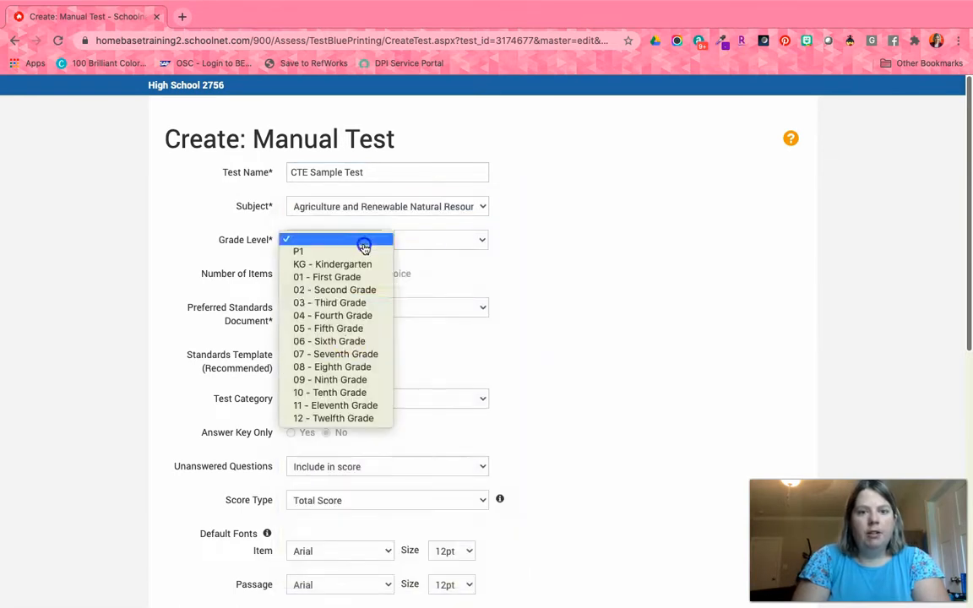
click(350, 380)
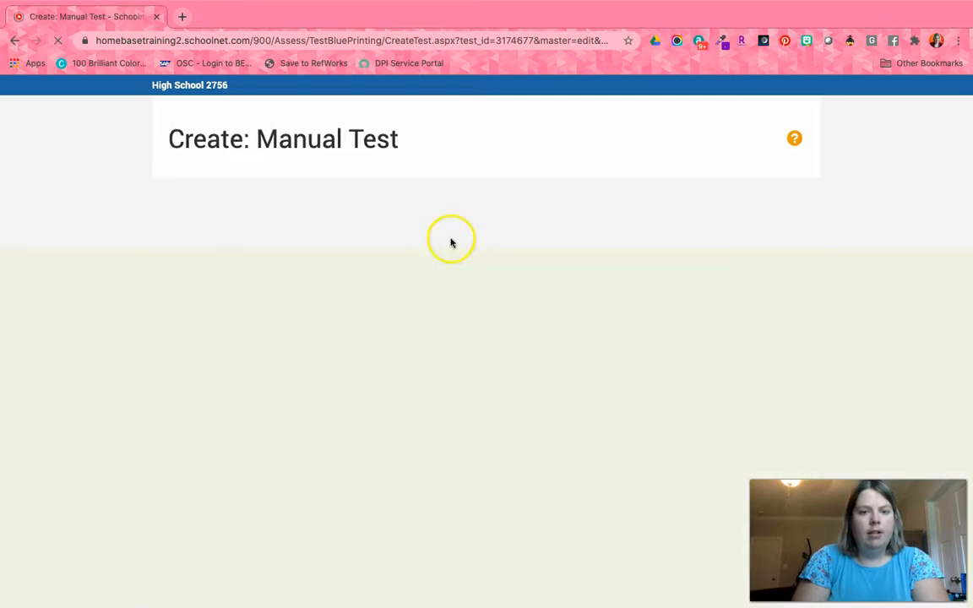
click(447, 243)
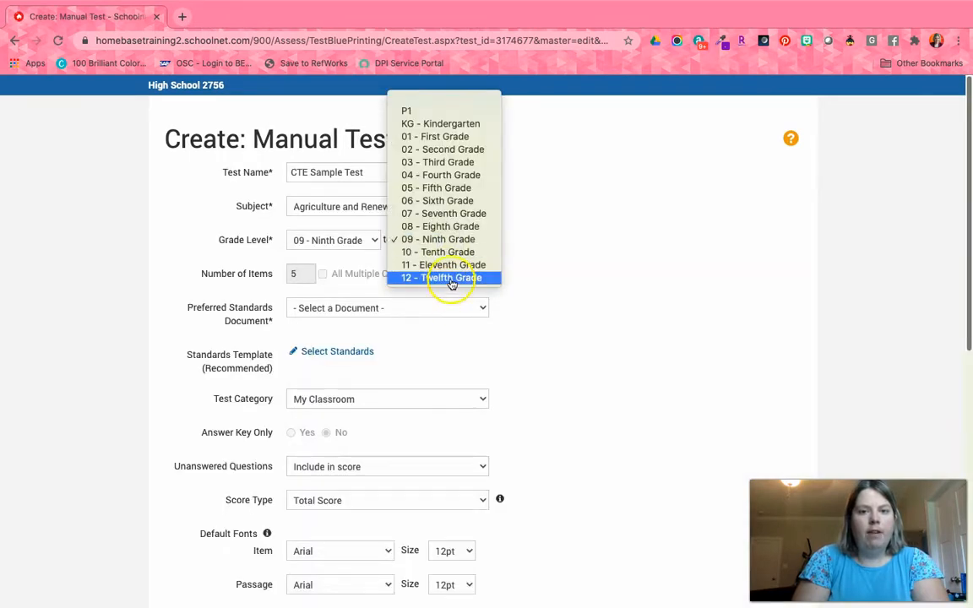
click(449, 279)
Step: Set the test's preferred standards document to Career and Technical Education and check the list of available subjects
click(447, 311)
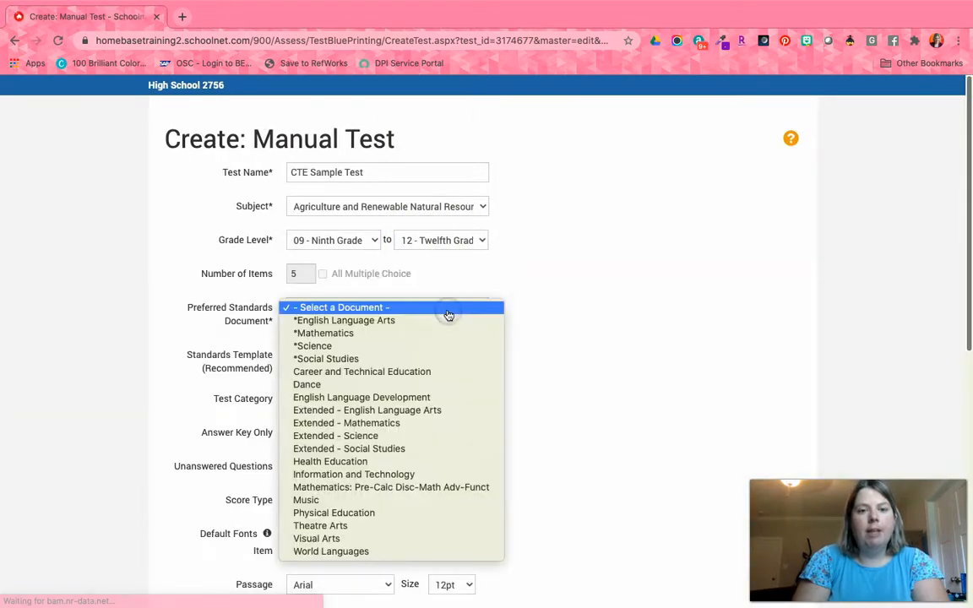
click(445, 375)
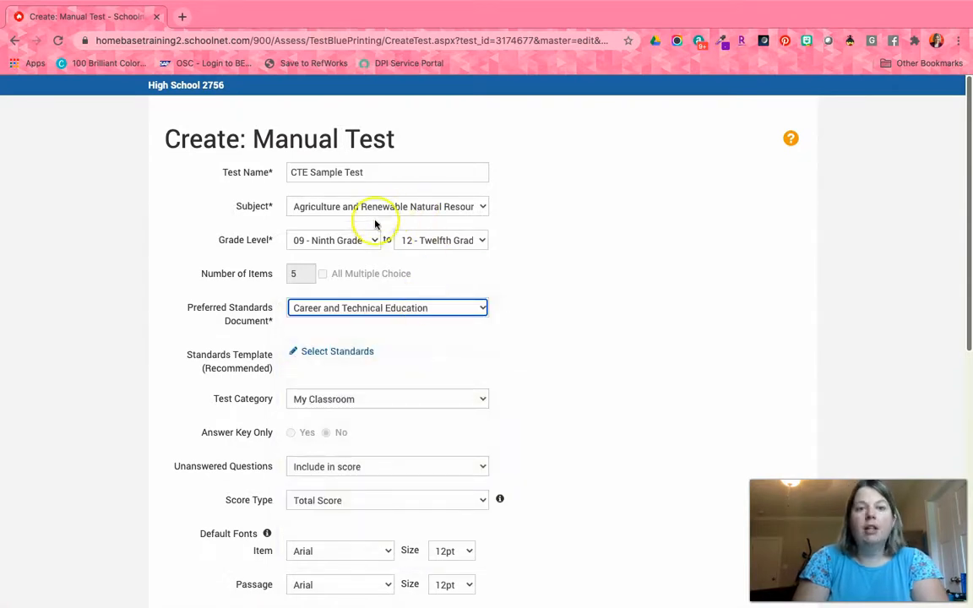
click(379, 209)
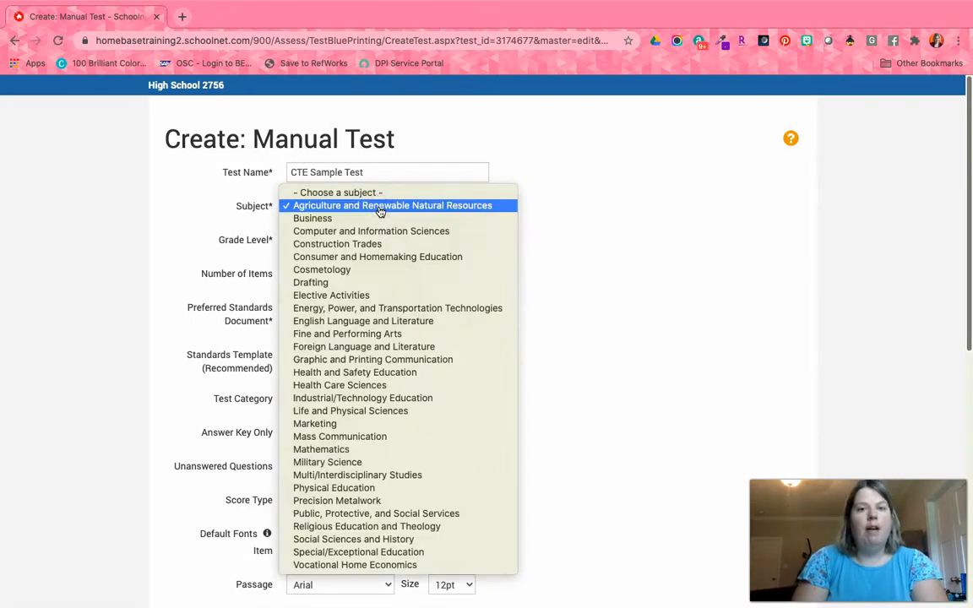
click(582, 215)
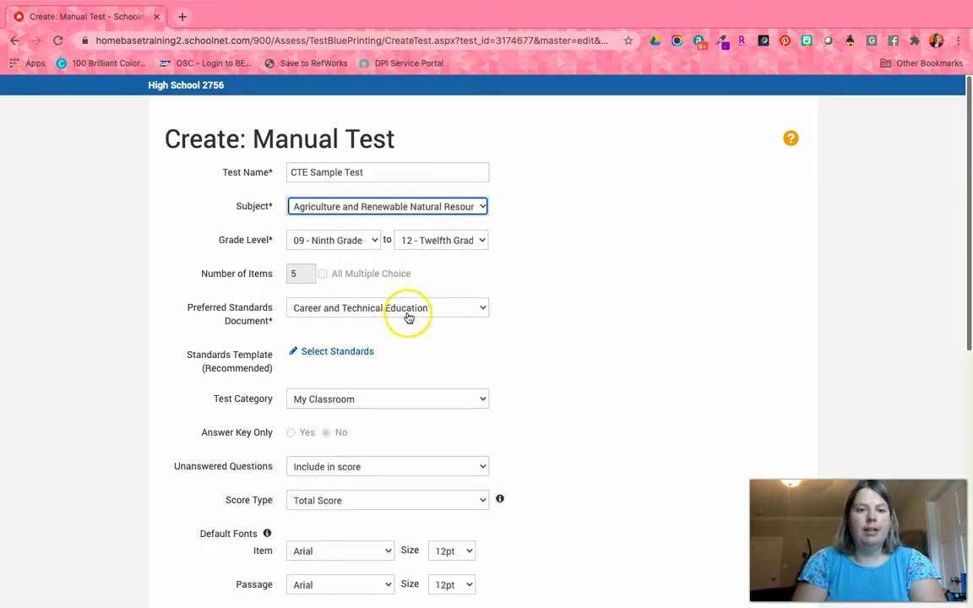
scroll(463, 342, down, 3)
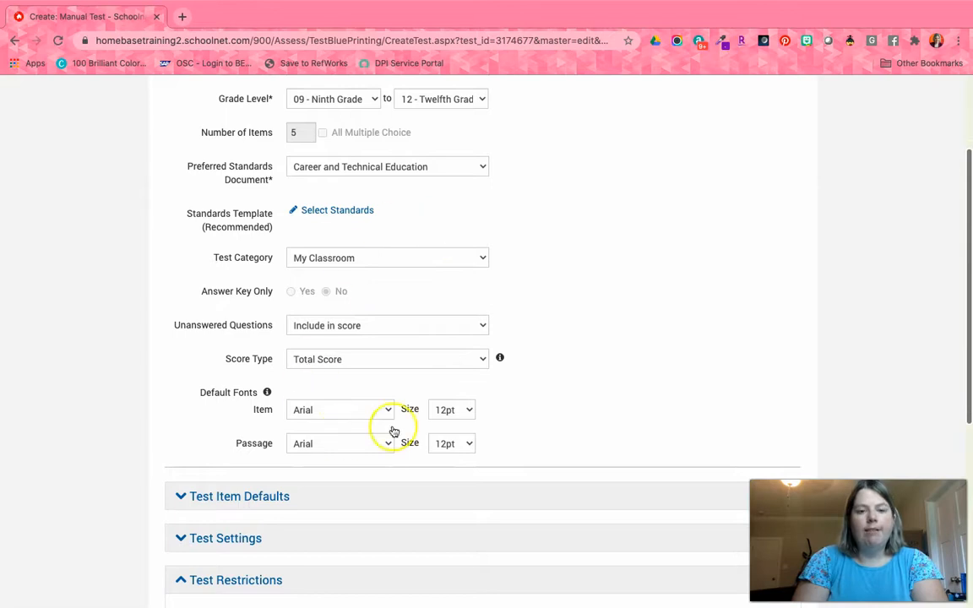
Step: Expand the Test Settings and Test Item Defaults sections and review the item default options
scroll(393, 429, down, 4)
scroll(332, 350, down, 2)
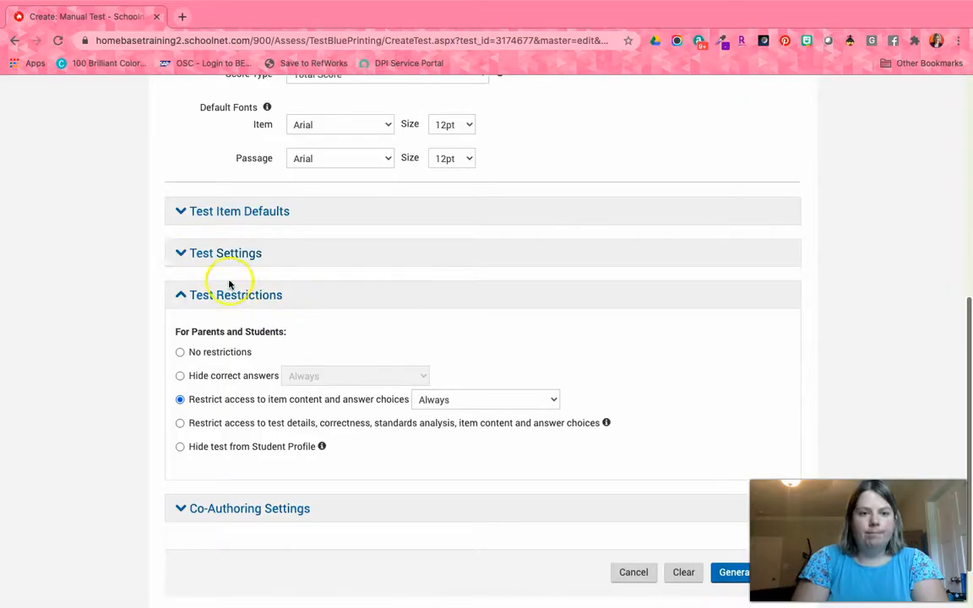
click(183, 255)
click(182, 212)
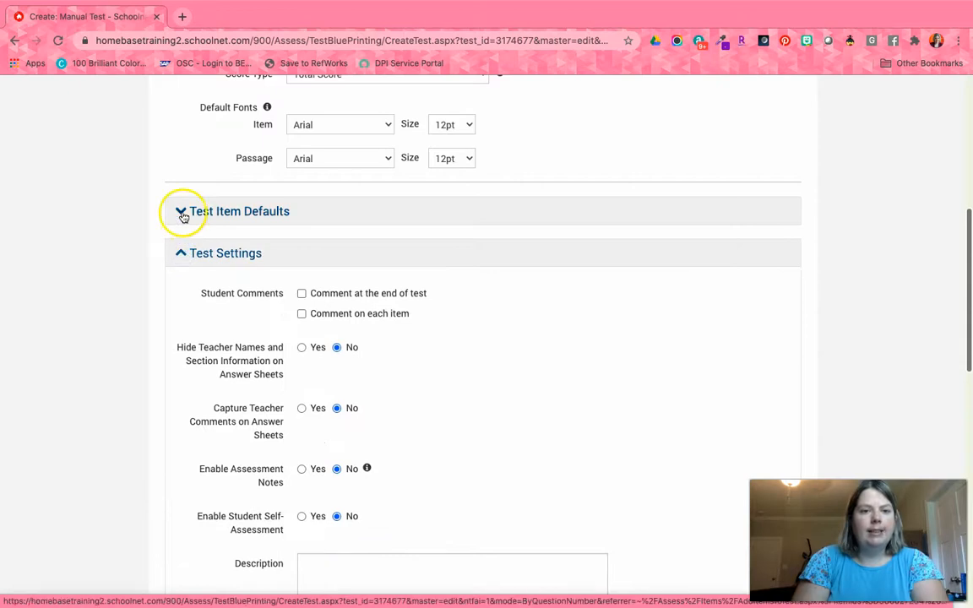
scroll(206, 368, down, 5)
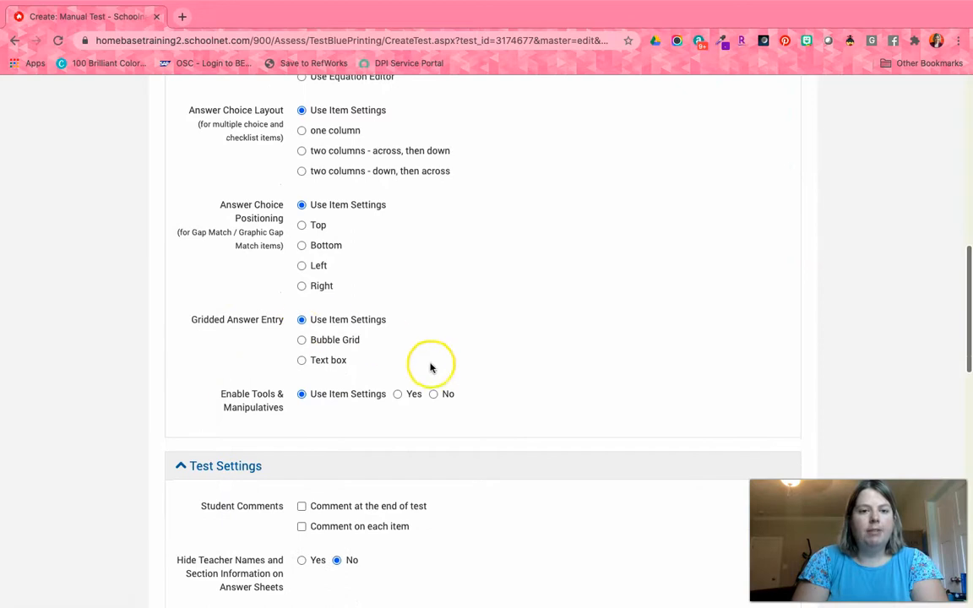
scroll(474, 314, up, 2)
scroll(474, 314, down, 4)
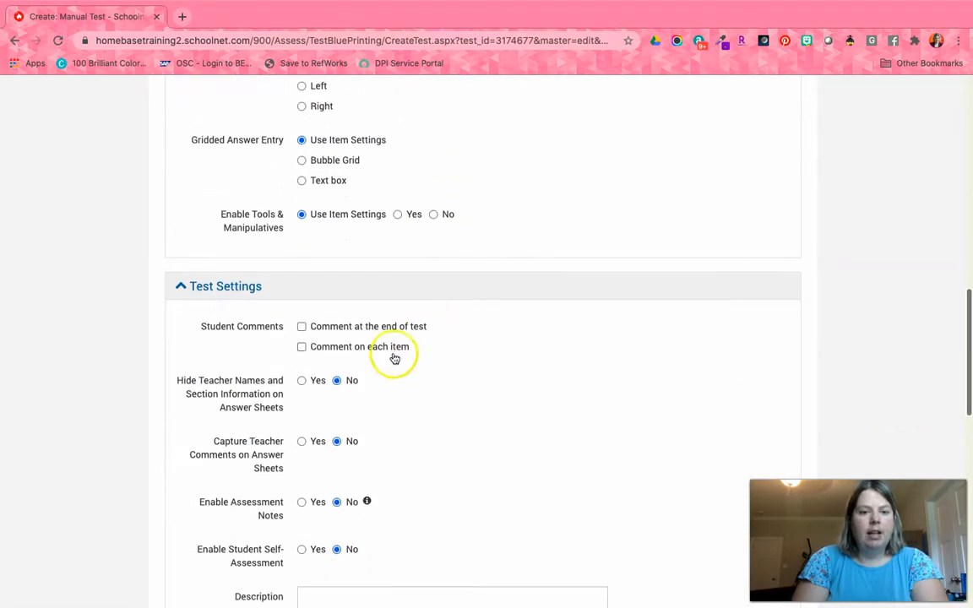
Step: Allow students to comment on each item in the test settings
scroll(443, 412, down, 2)
scroll(443, 412, down, 1)
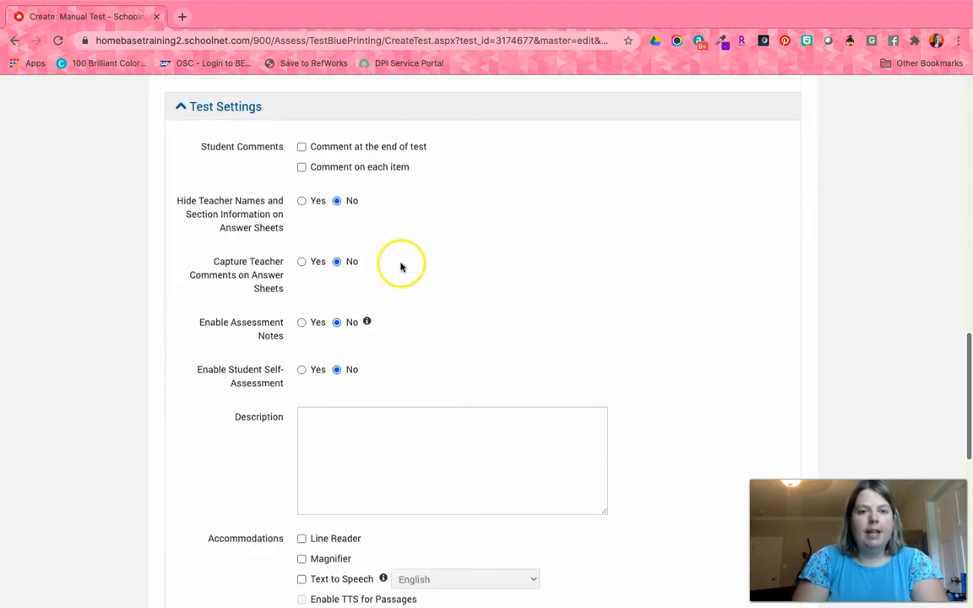
click(302, 168)
click(506, 273)
Step: Enable the Line Reader, Magnifier and Text to Speech accommodations for the test
scroll(507, 274, down, 3)
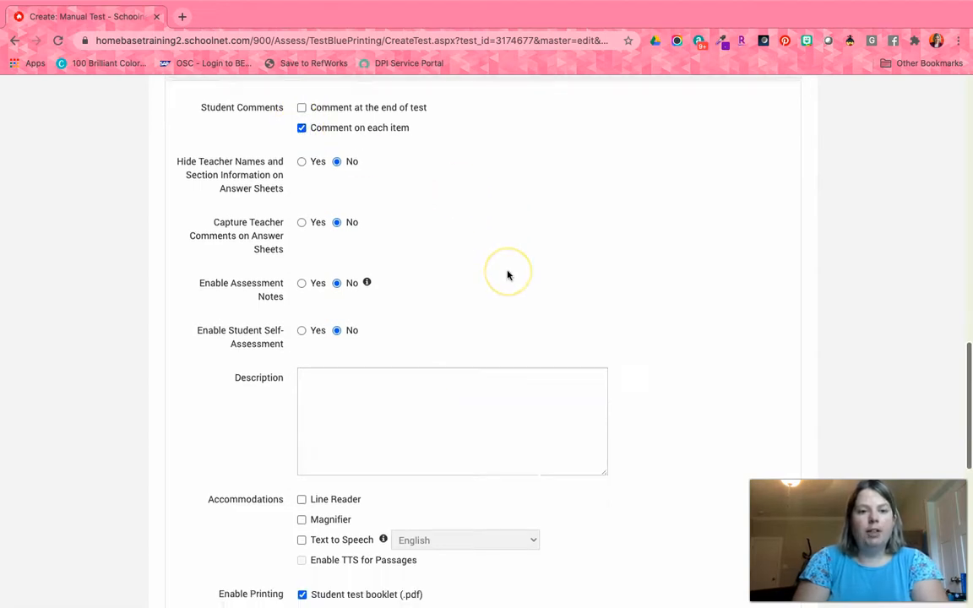
scroll(508, 276, down, 2)
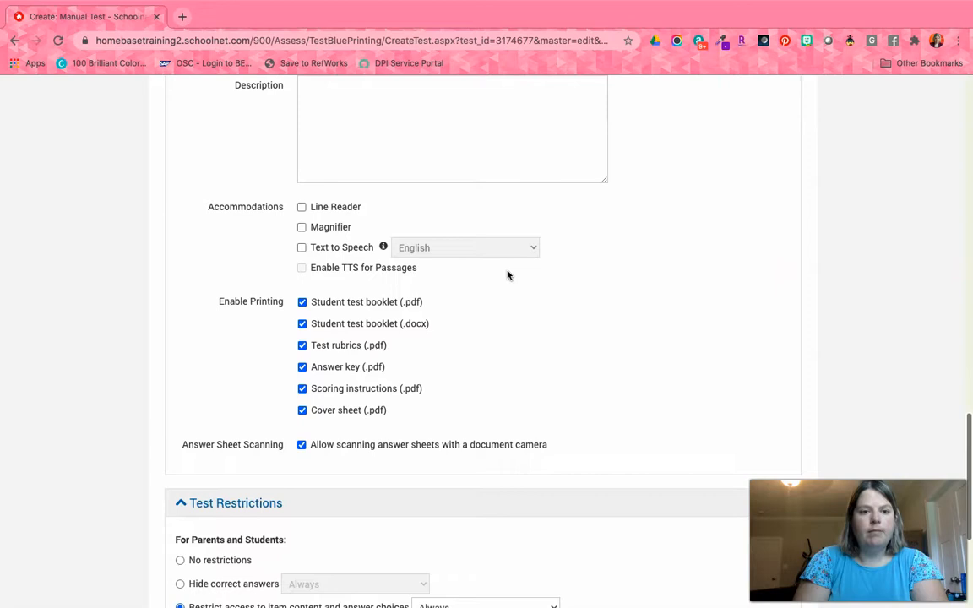
scroll(508, 276, up, 2)
click(287, 354)
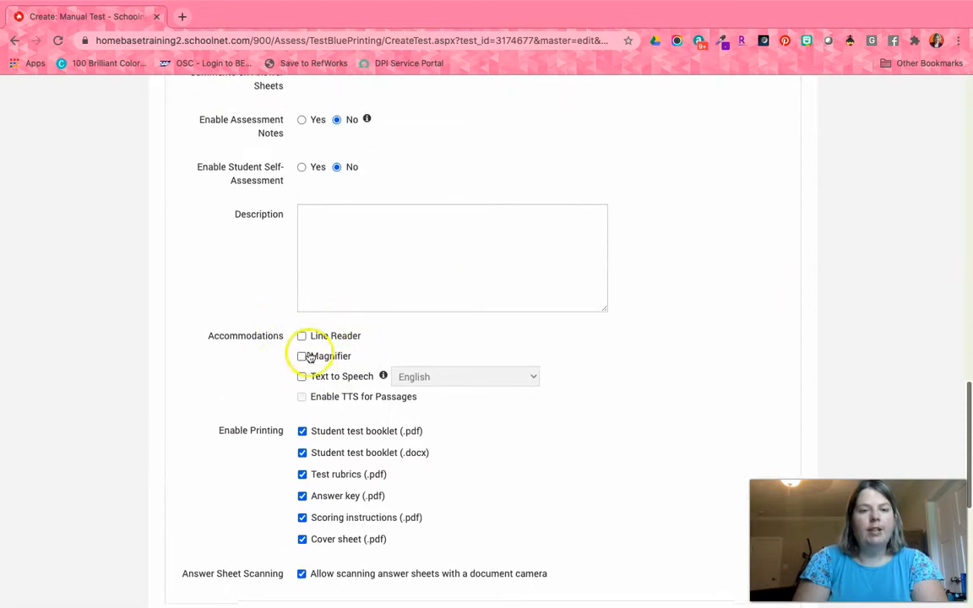
scroll(308, 359, up, 5)
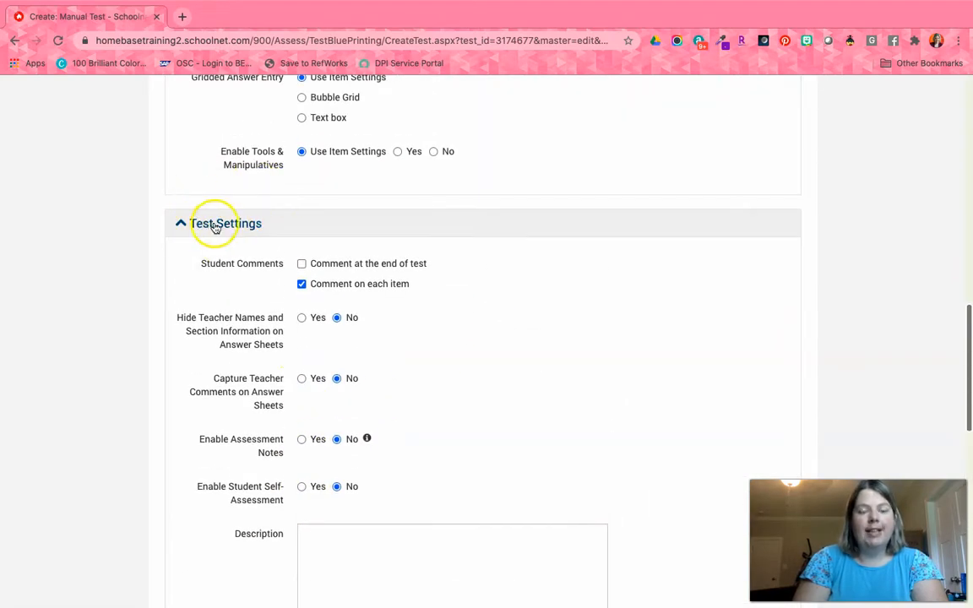
scroll(251, 274, down, 4)
scroll(251, 274, down, 2)
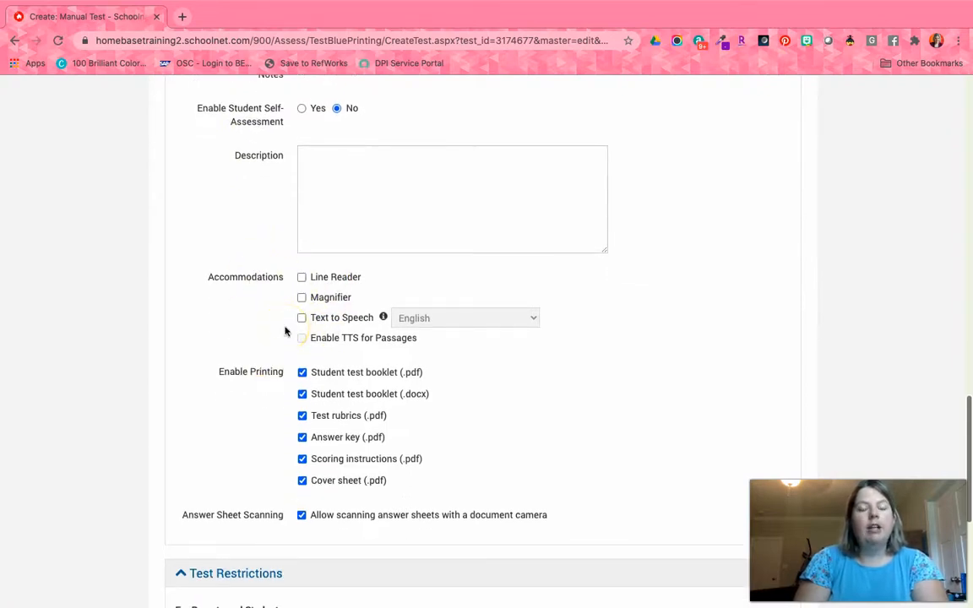
click(302, 278)
click(301, 297)
click(302, 319)
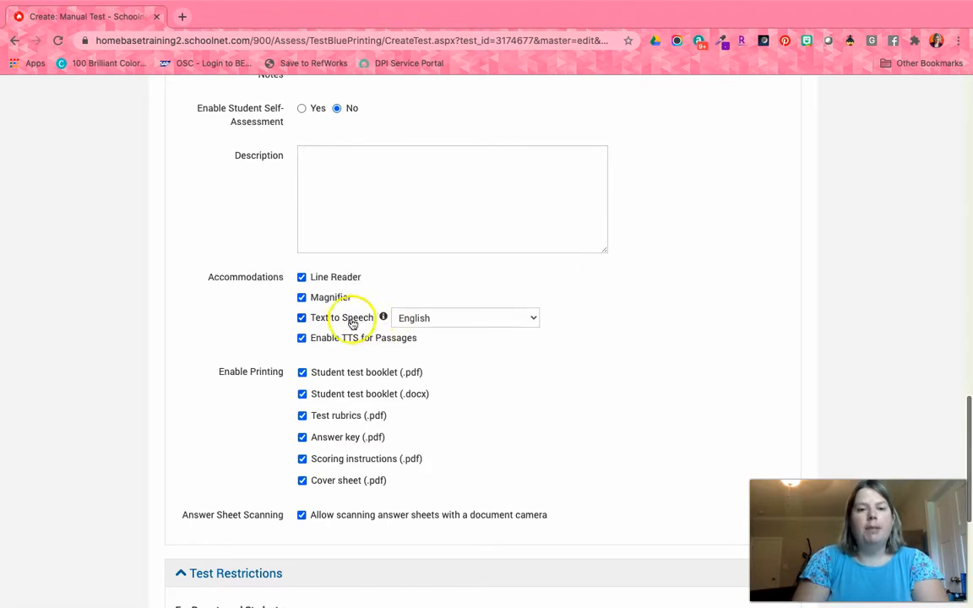
Step: Review the printing and restriction settings and generate the test with its items
scroll(500, 362, down, 2)
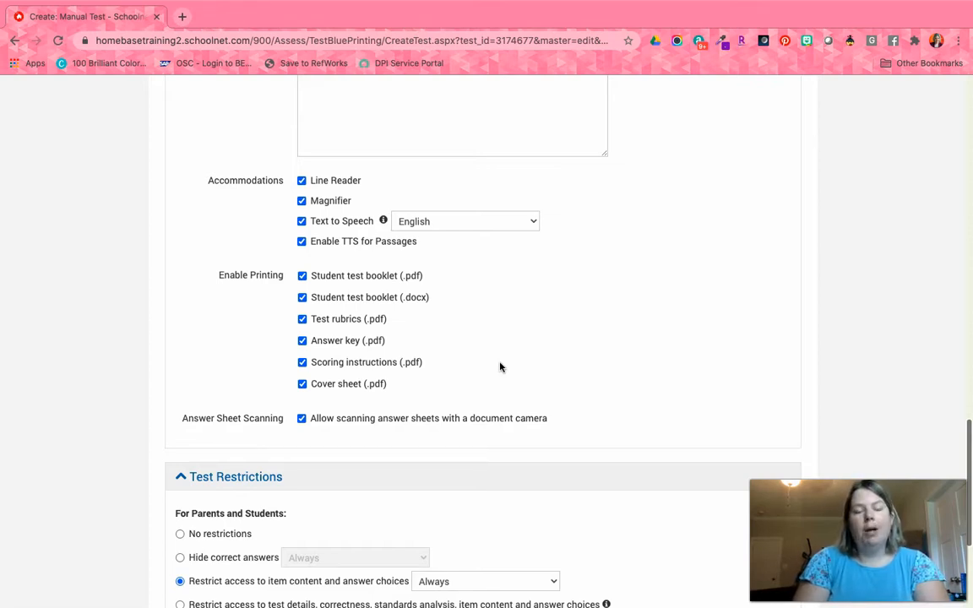
scroll(499, 367, down, 3)
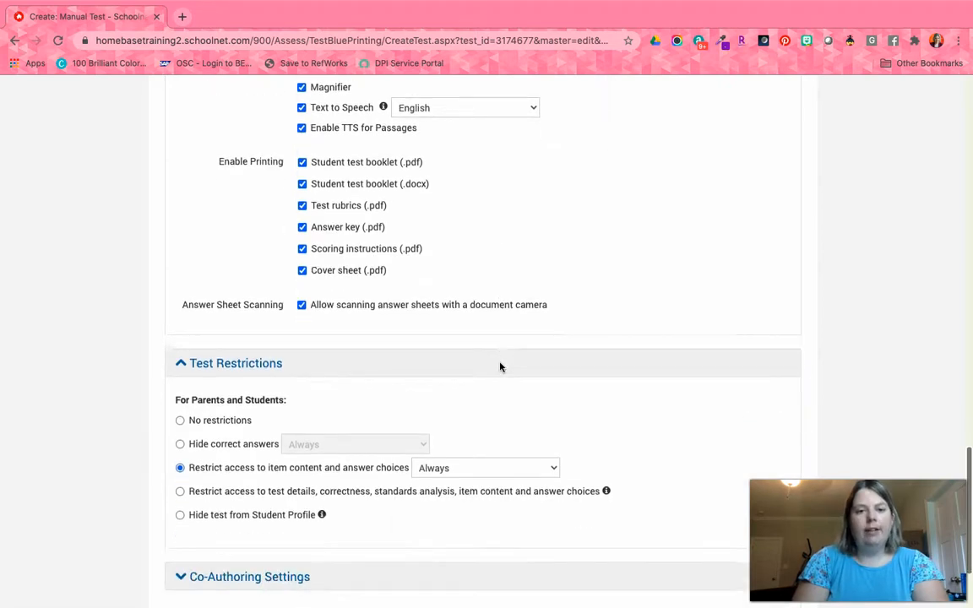
click(737, 503)
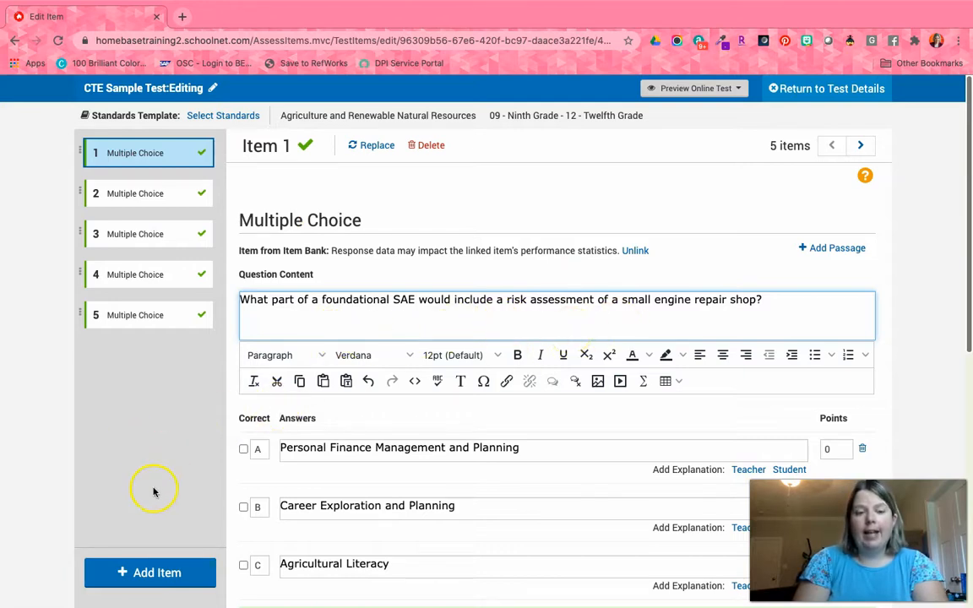
Step: Check the item types that can be added and review the first item's answers, standard alignment and tools
click(152, 568)
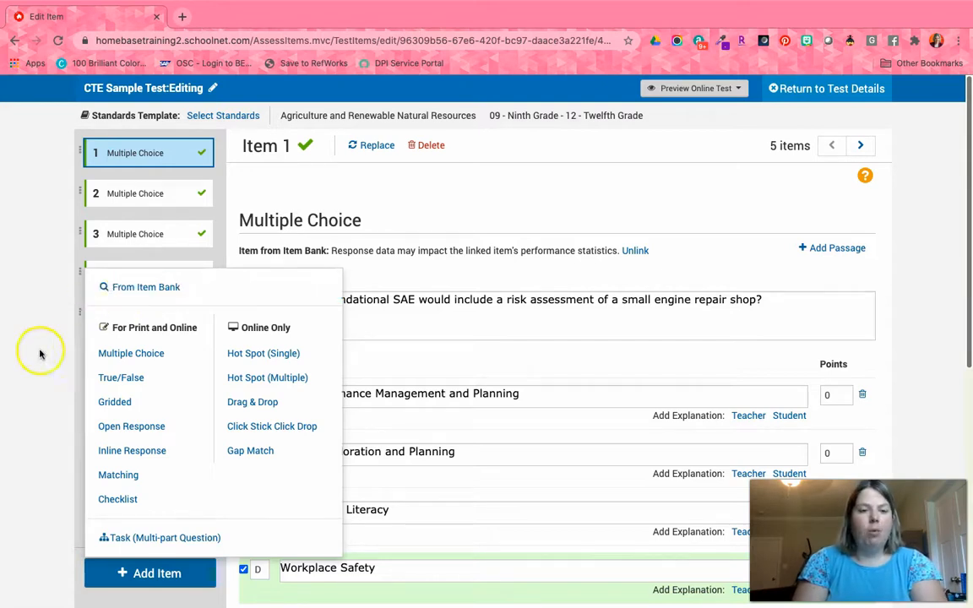
click(49, 403)
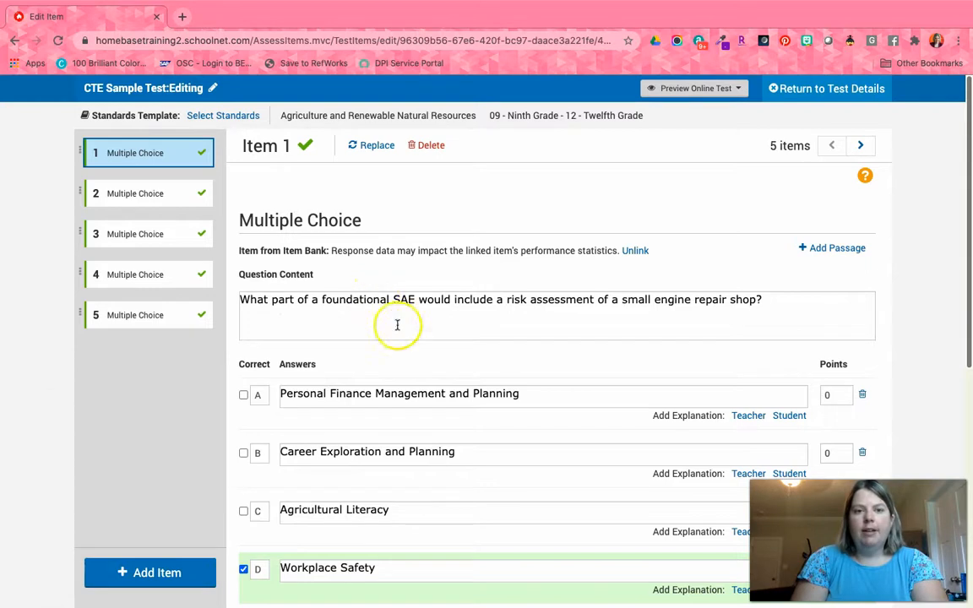
scroll(511, 357, down, 4)
scroll(511, 358, down, 3)
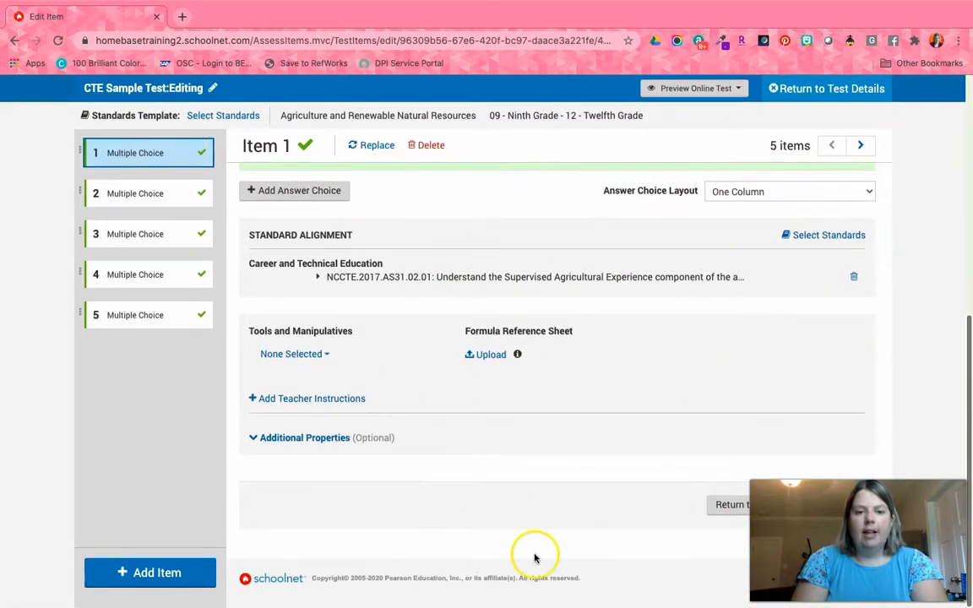
Step: Reorder the items so the second one comes first, check the moved question and return to the test details
scroll(535, 556, up, 6)
drag(122, 195, 124, 149)
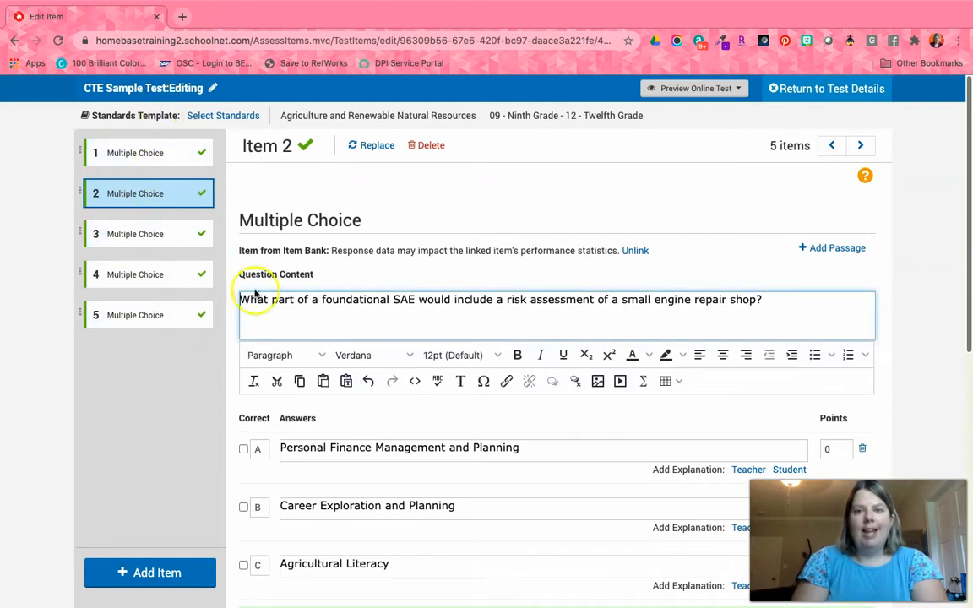
scroll(690, 269, down, 2)
scroll(690, 268, down, 4)
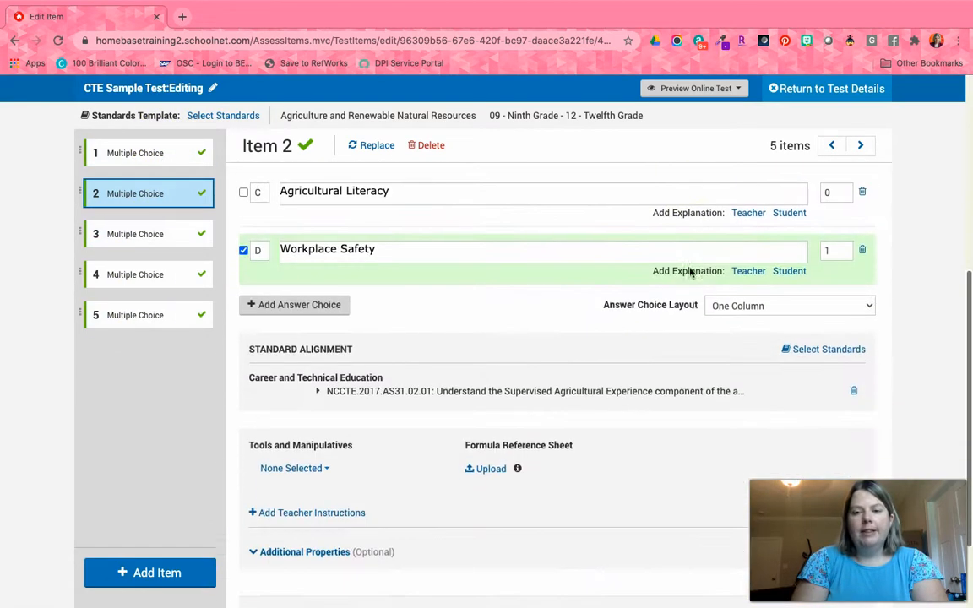
scroll(747, 348, up, 4)
scroll(748, 348, up, 2)
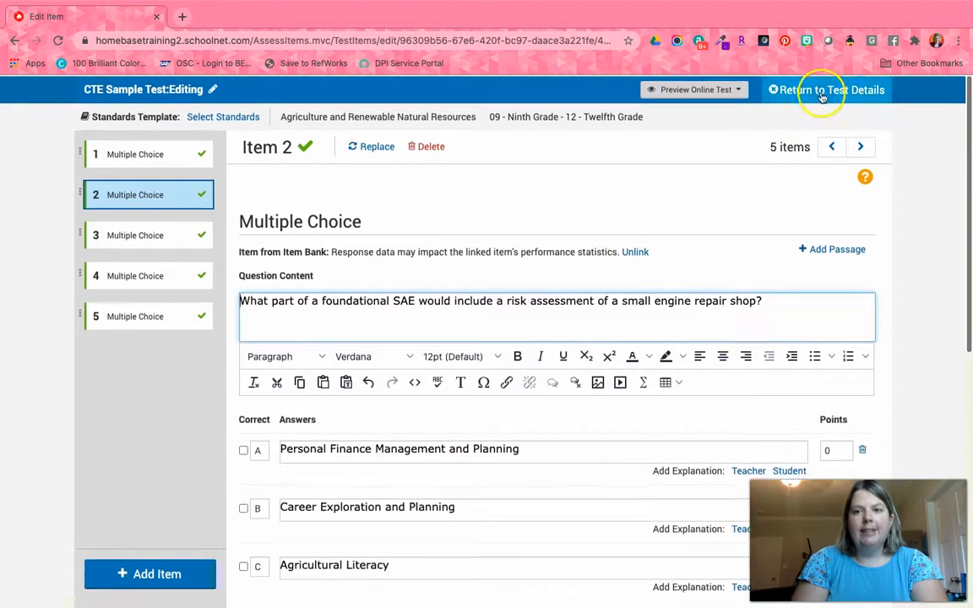
click(817, 92)
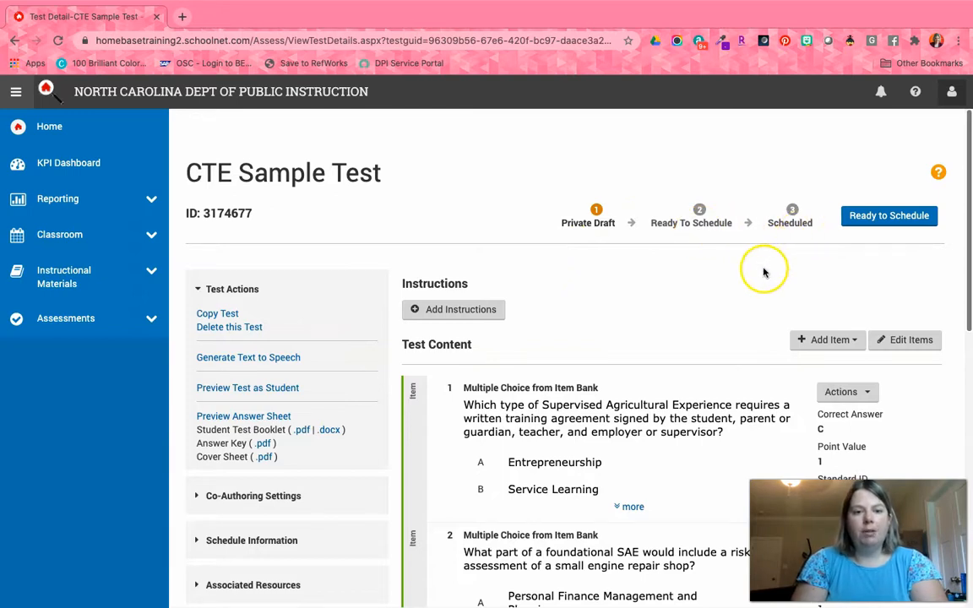
Step: Mark the test as ready to schedule and accept that it can no longer be changed
click(879, 216)
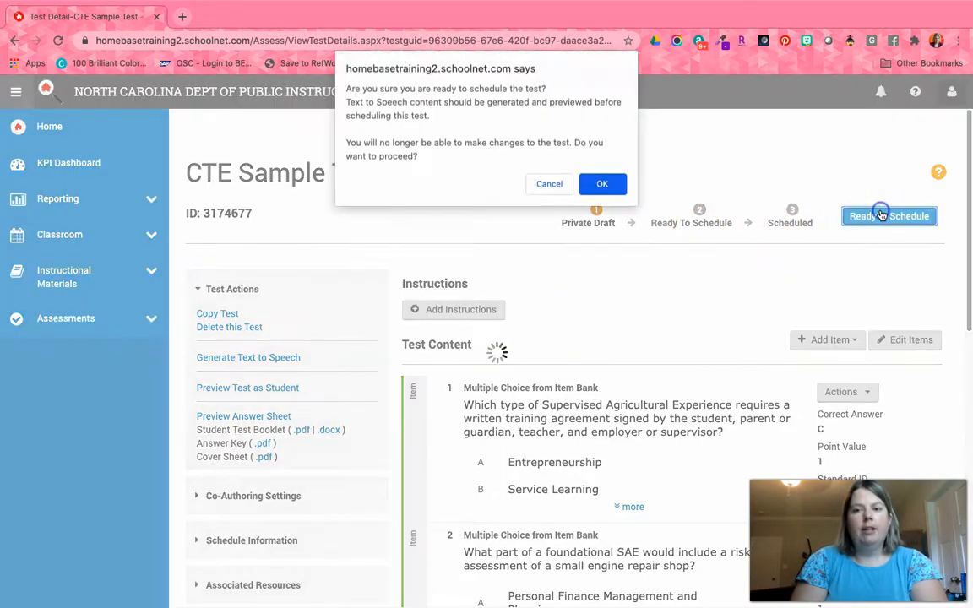
click(601, 185)
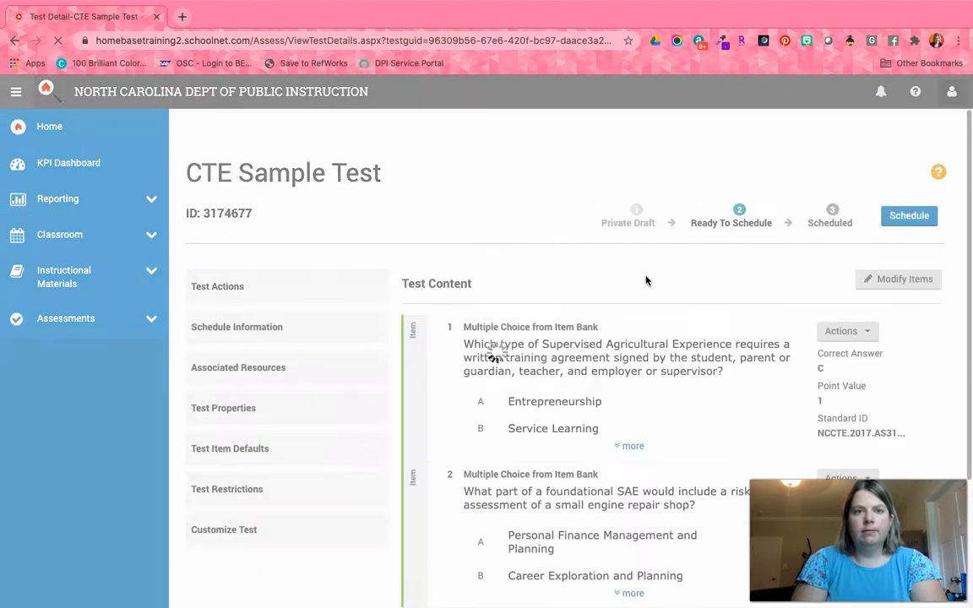
click(731, 244)
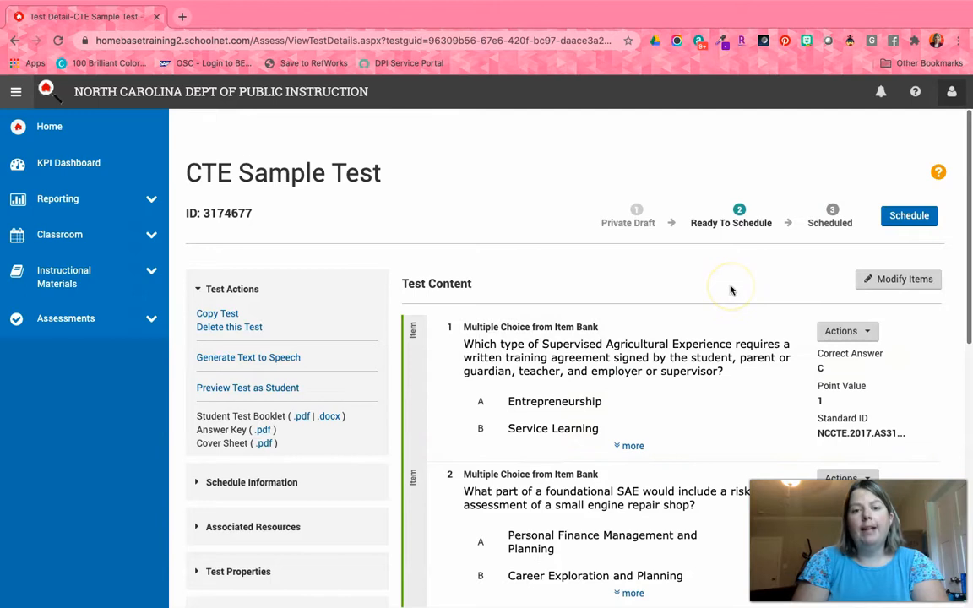
Step: Begin scheduling CTE Sample Test and set its start date to 08/27/2020
click(927, 219)
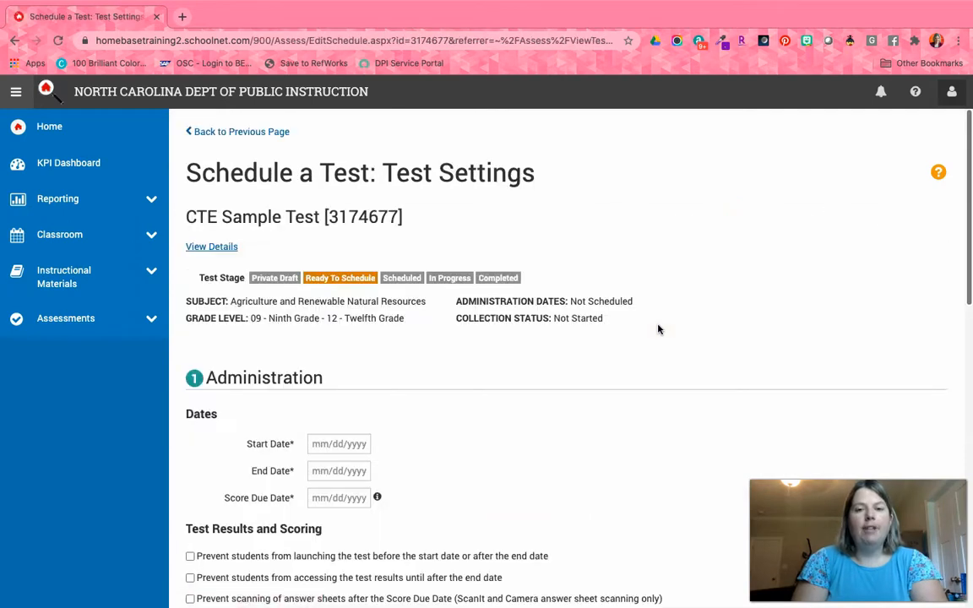
click(438, 422)
scroll(438, 423, down, 3)
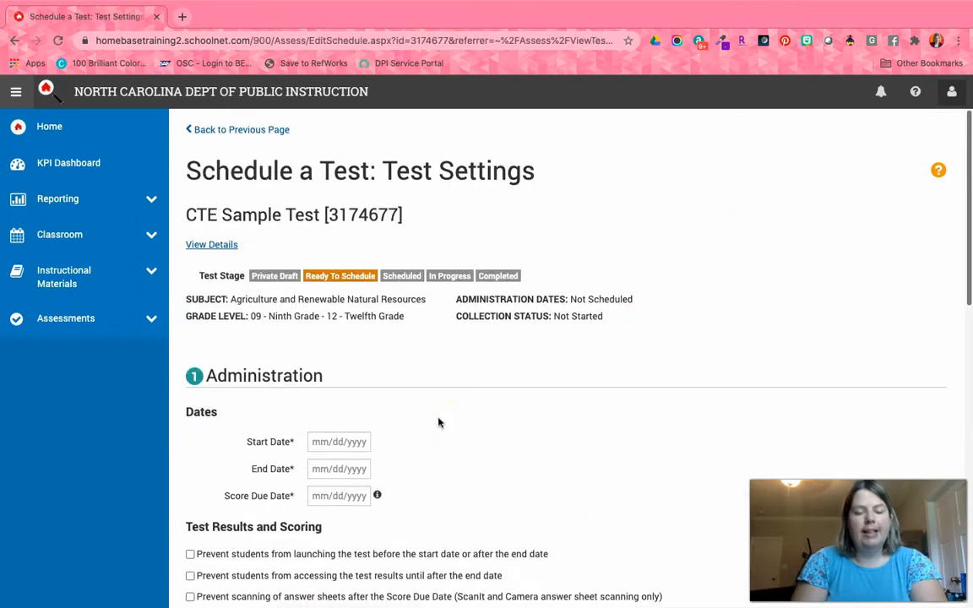
click(364, 337)
click(344, 333)
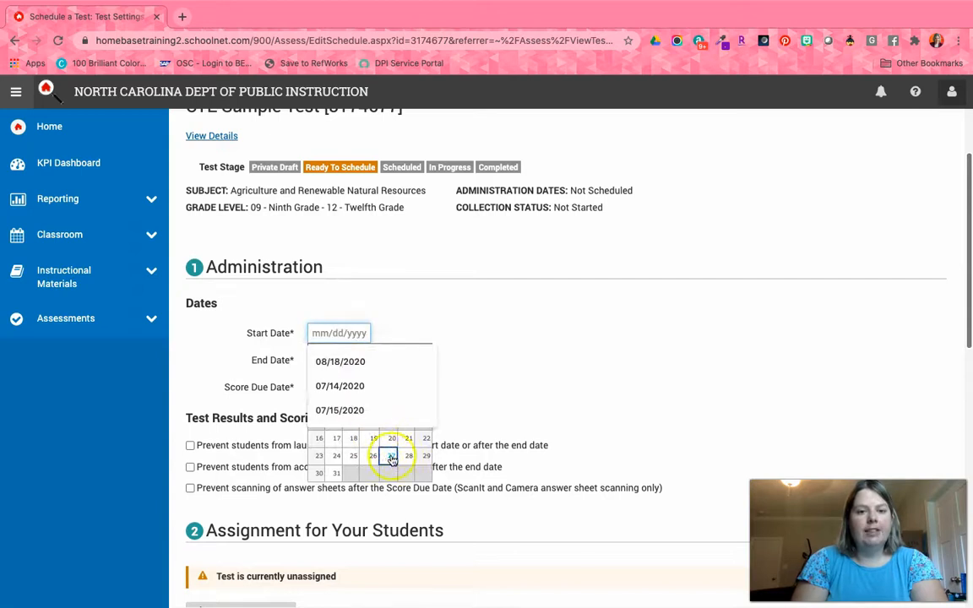
click(391, 456)
click(458, 330)
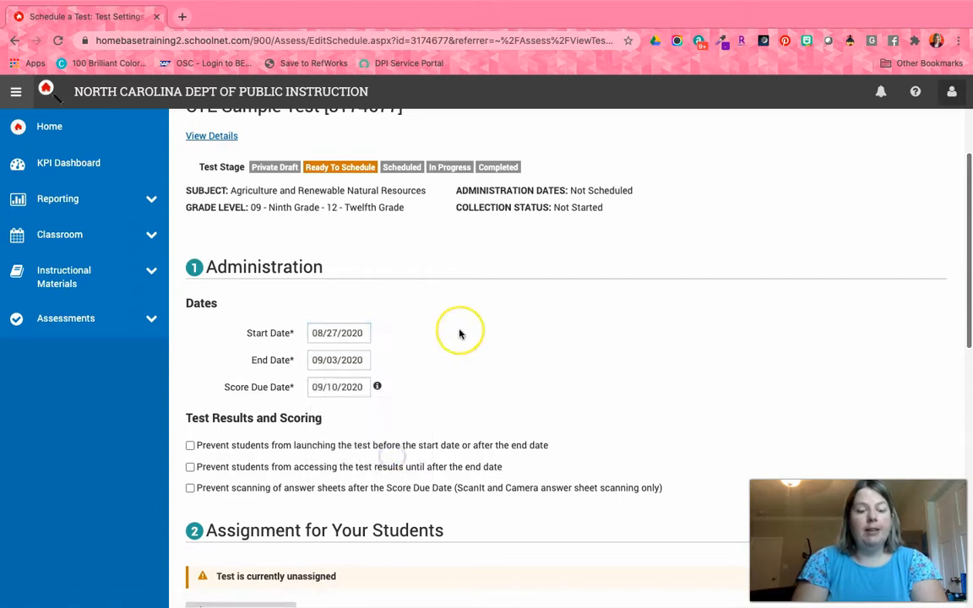
Step: Prevent students from accessing the test results until after the end date
scroll(459, 334, down, 1)
scroll(460, 334, down, 2)
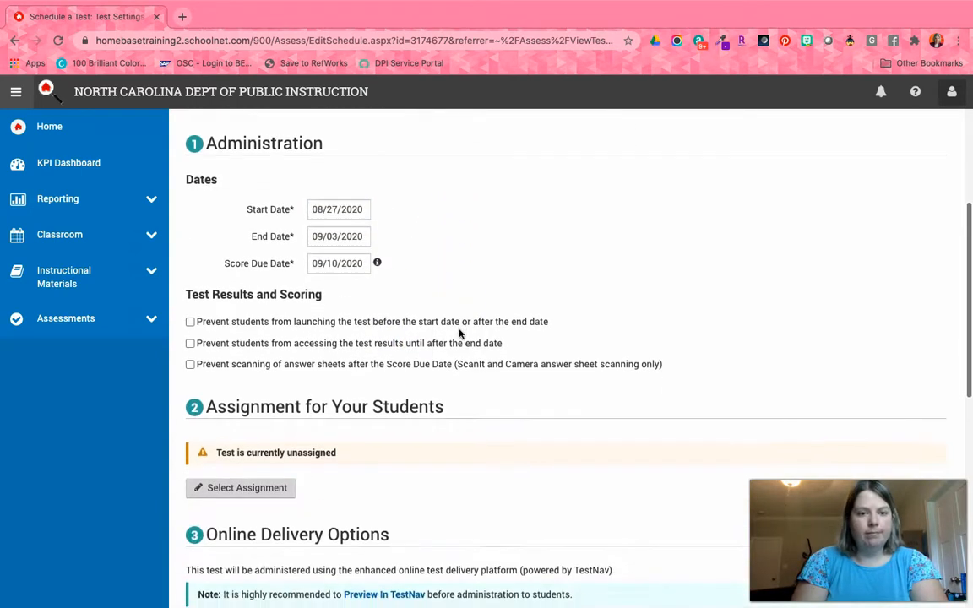
click(190, 344)
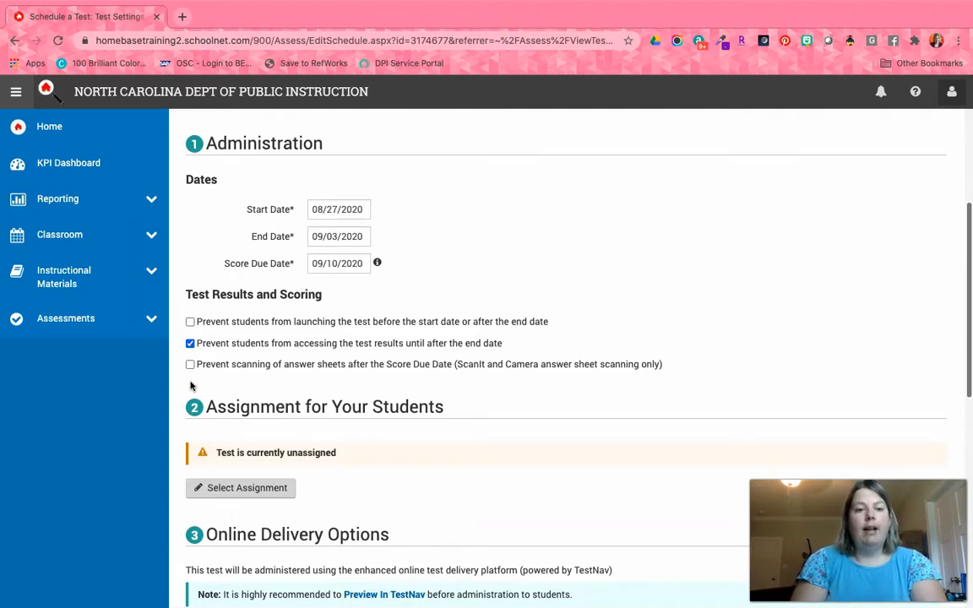
Step: Examine the student assignment and online delivery options, and select the text of the online test passcode
scroll(190, 386, down, 2)
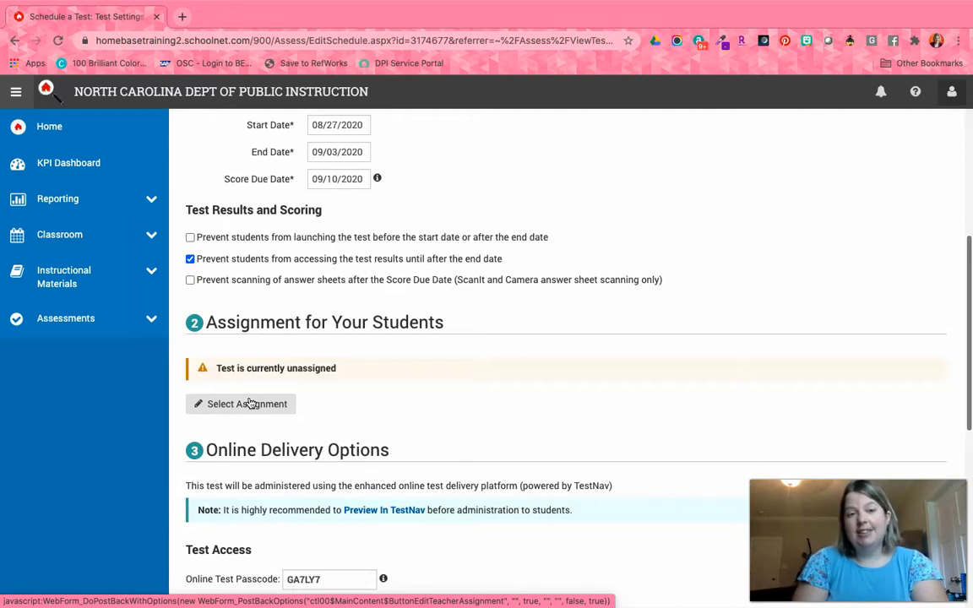
click(368, 299)
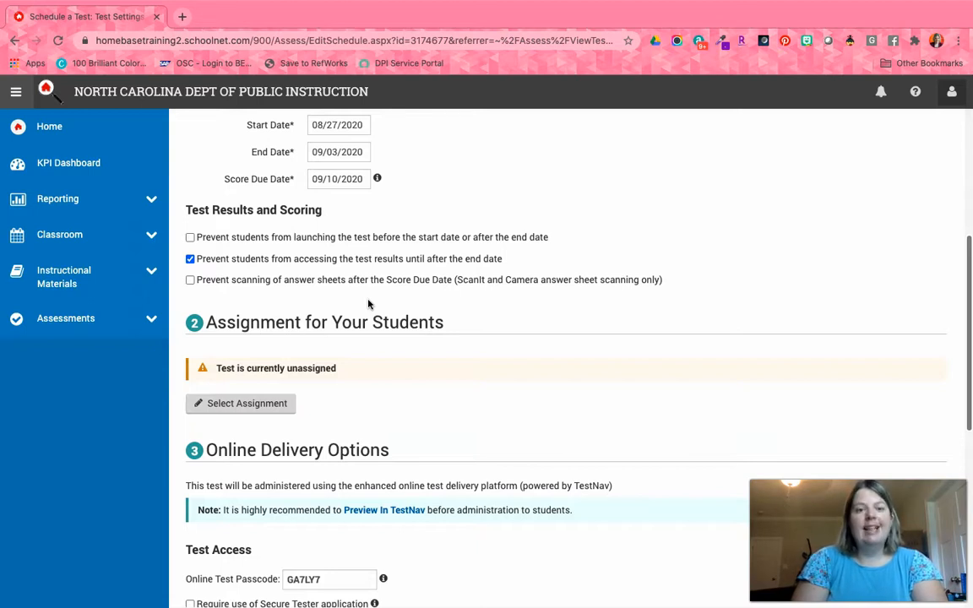
click(234, 404)
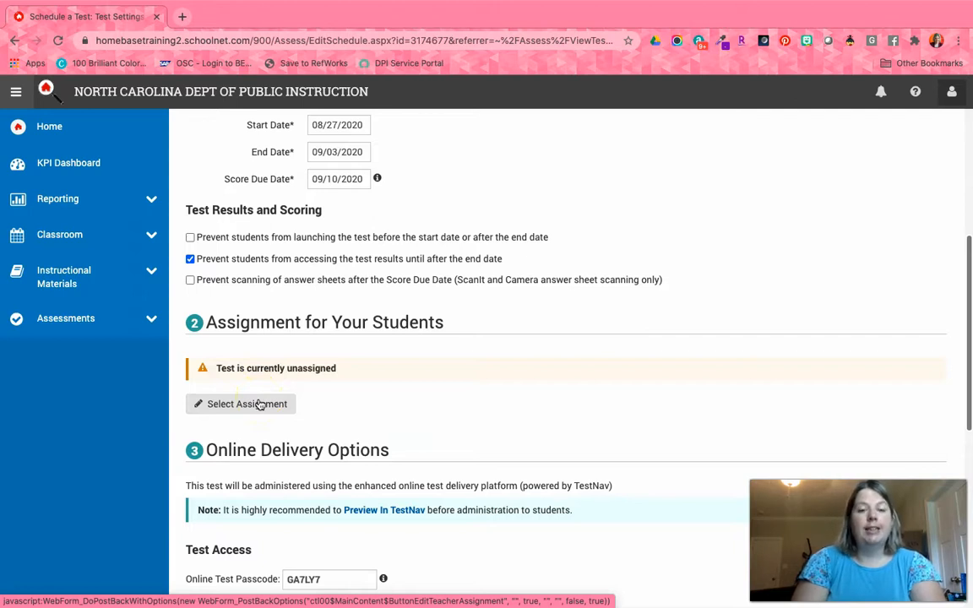
scroll(353, 420, down, 1)
scroll(353, 420, down, 2)
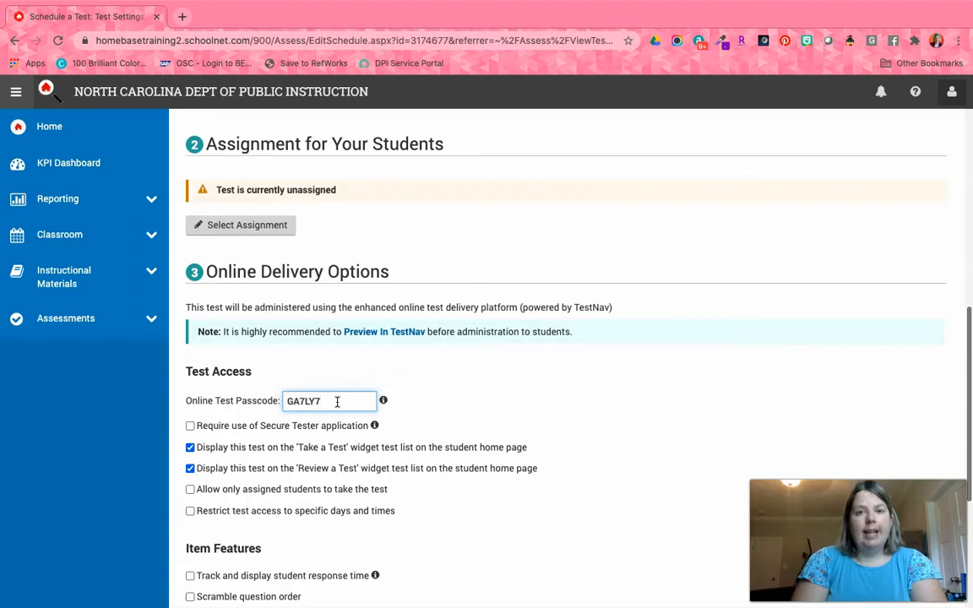
drag(337, 402, 268, 399)
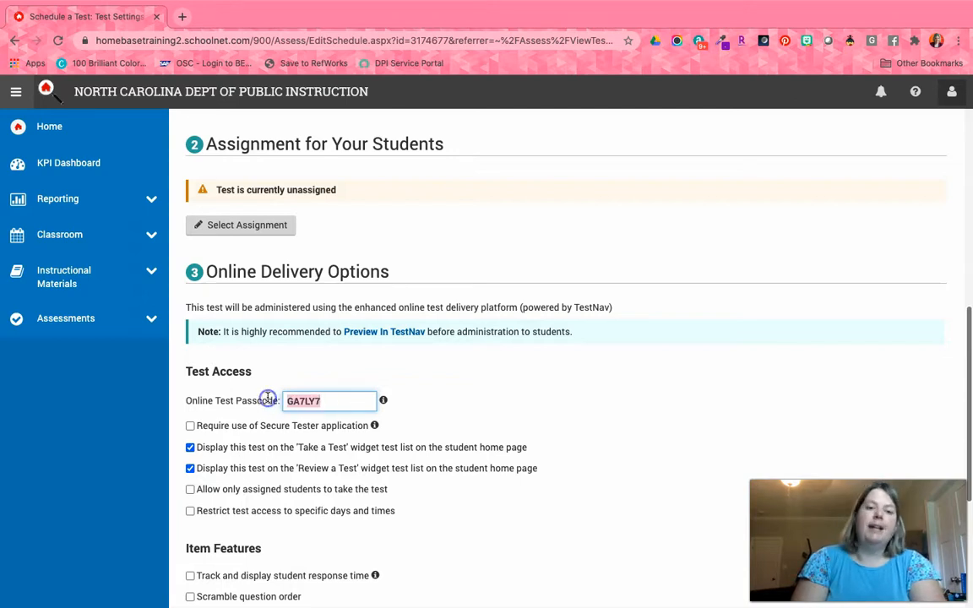
Step: Turn on tracking and display of student response time, and check the option restricting test access to specific days and times without keeping it
click(486, 410)
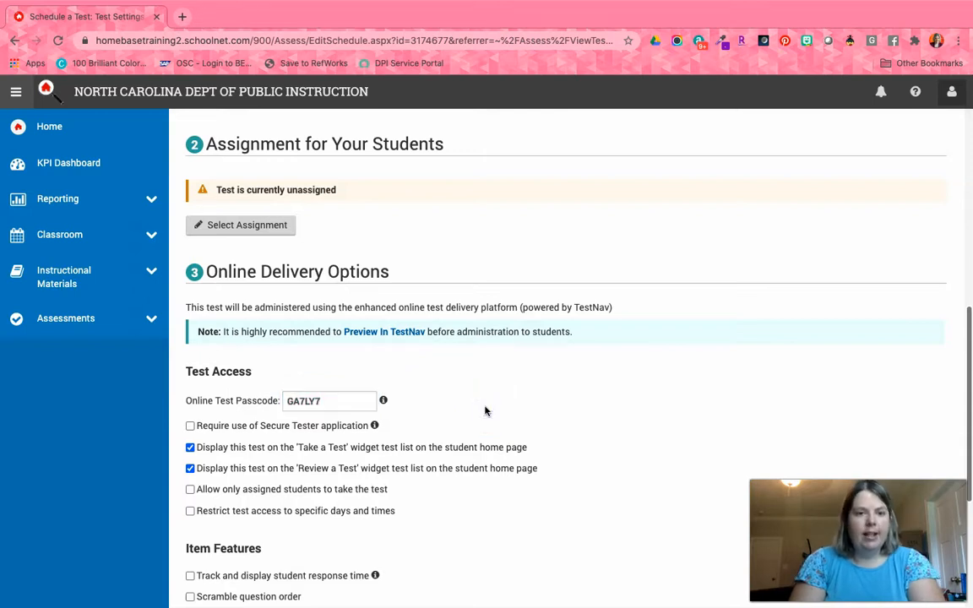
scroll(485, 412, down, 4)
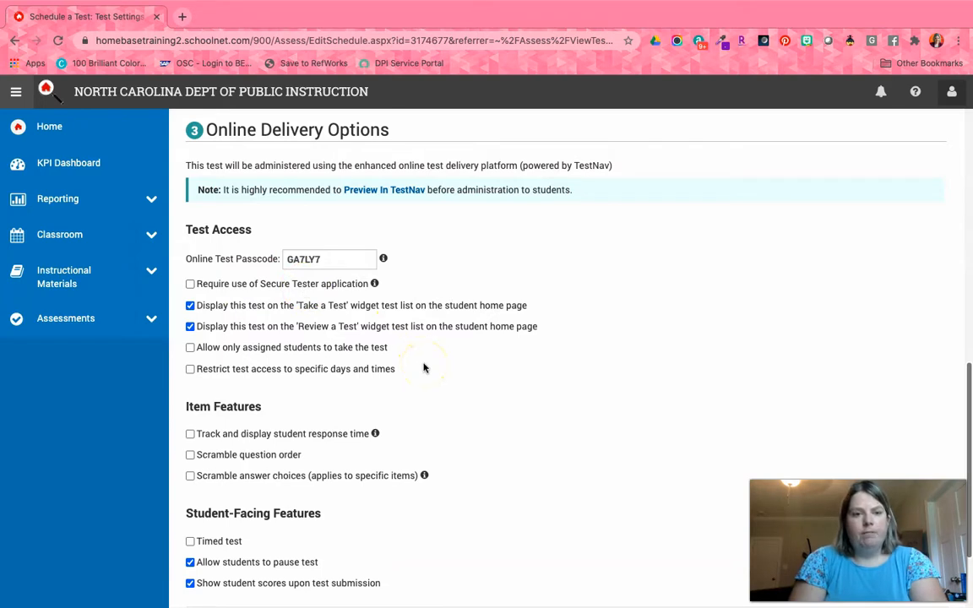
scroll(424, 369, down, 1)
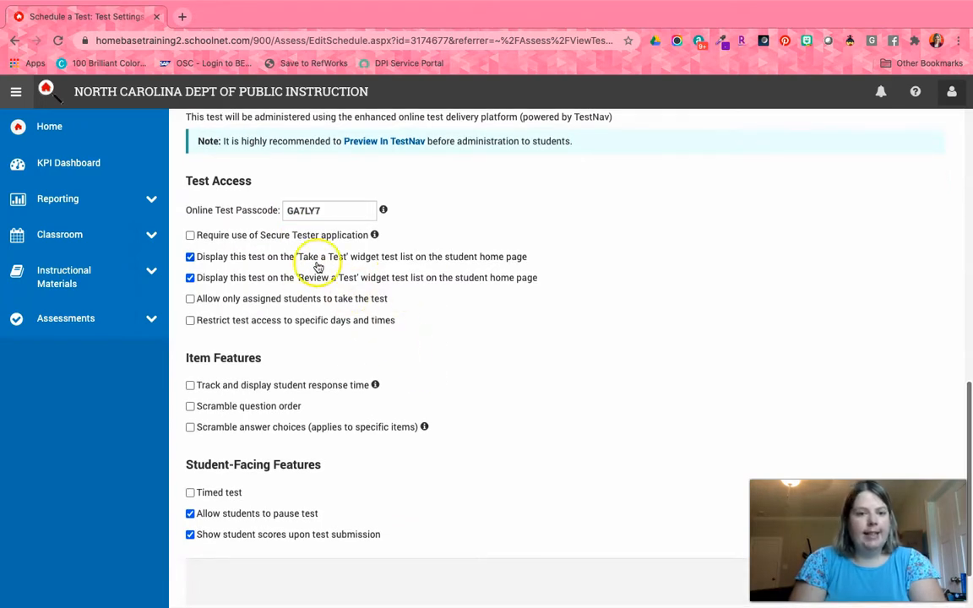
click(190, 386)
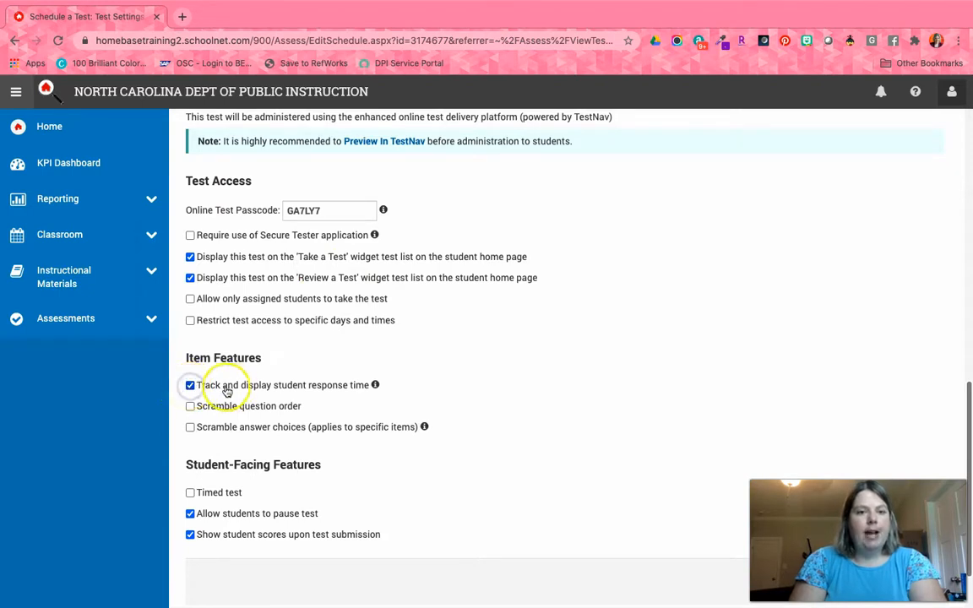
click(190, 321)
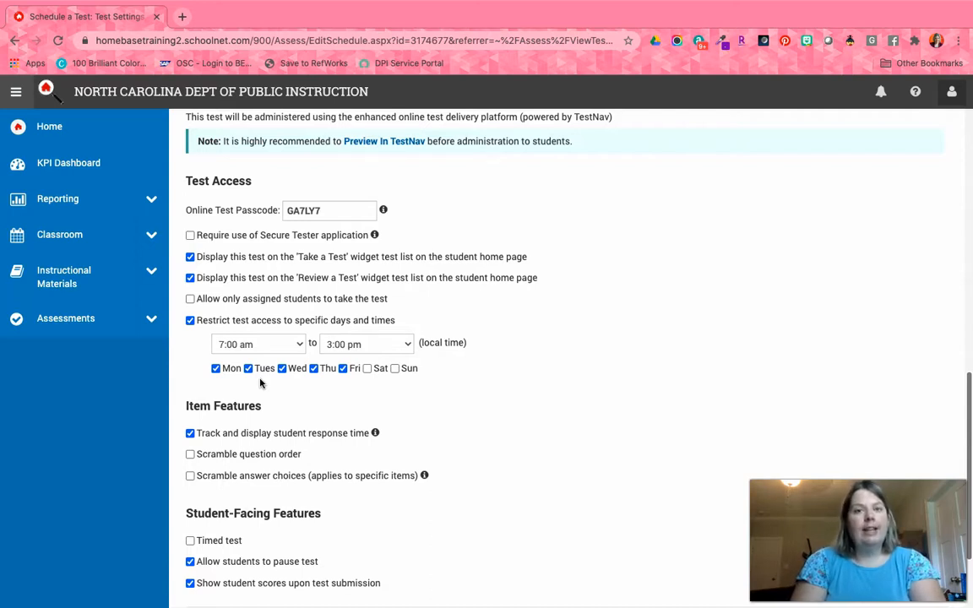
click(190, 320)
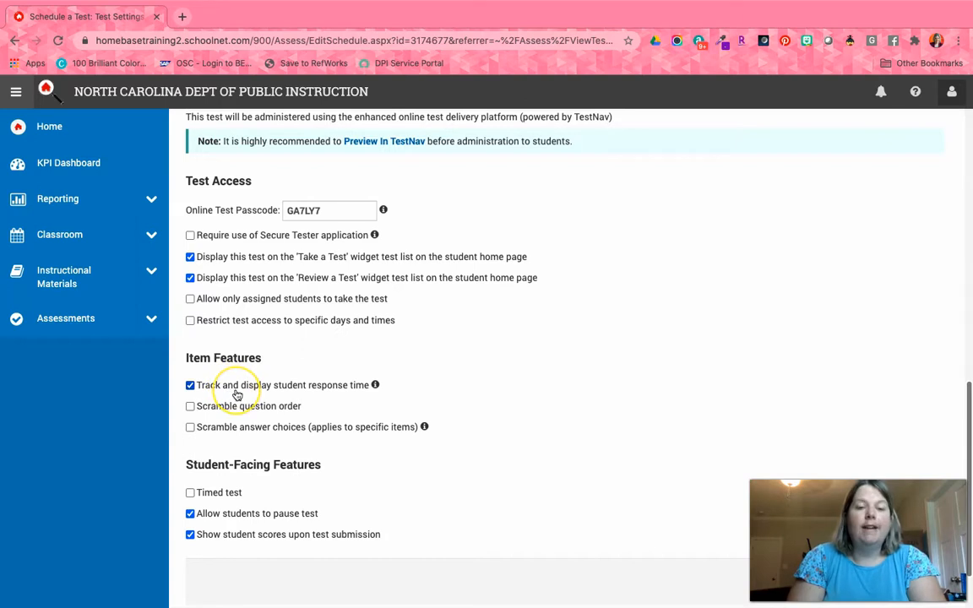
Step: Save the test schedule and agree to continue without a student assignment
scroll(237, 395, down, 2)
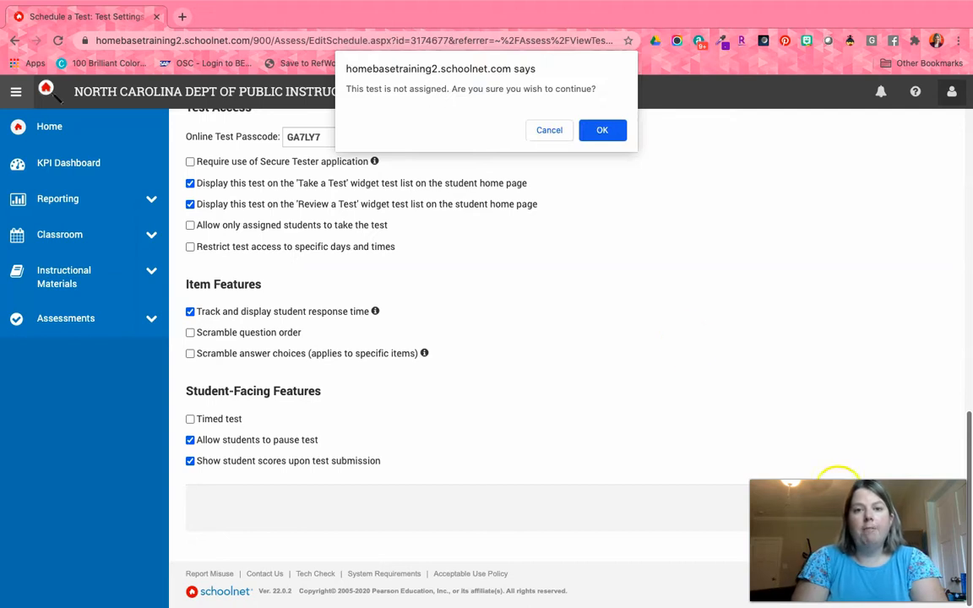
click(601, 130)
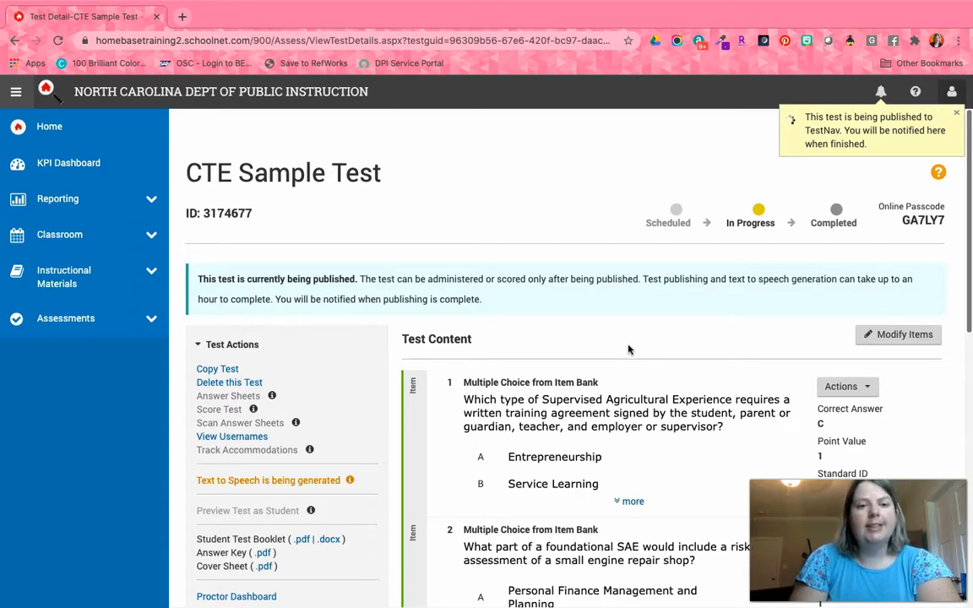
Step: Open the student preview of CTE Sample Test in TestNav and start the test
scroll(628, 349, down, 1)
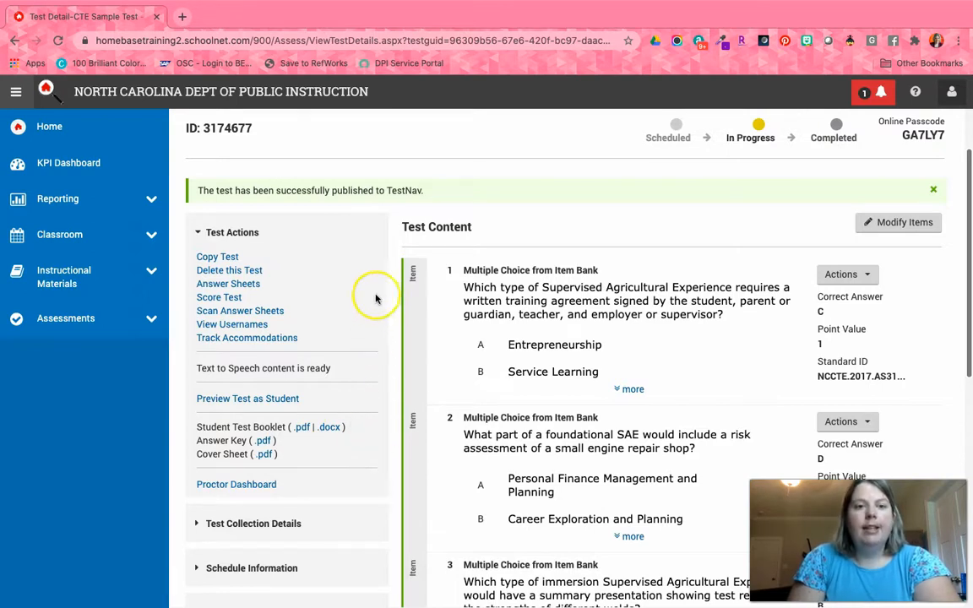
click(273, 400)
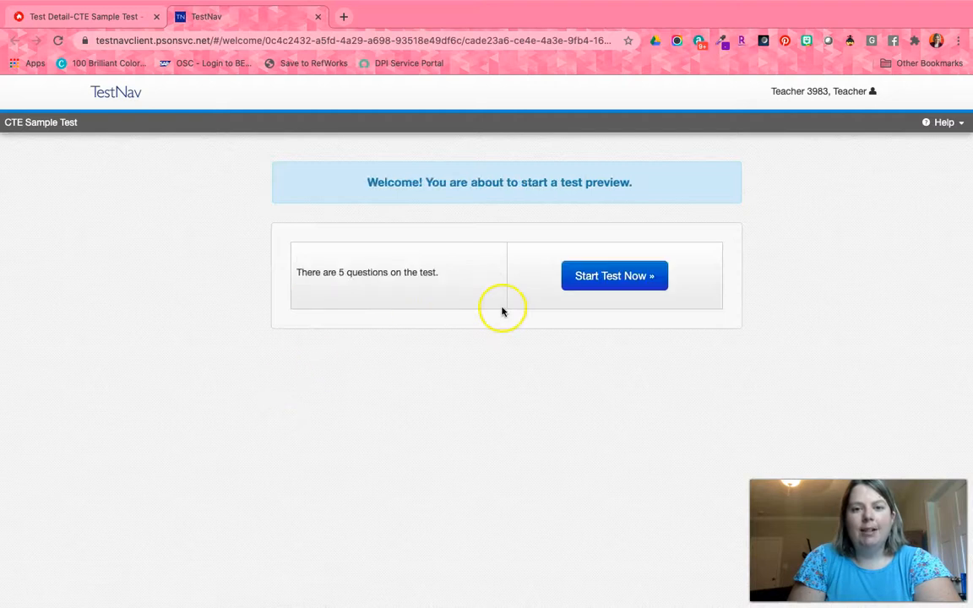
click(616, 273)
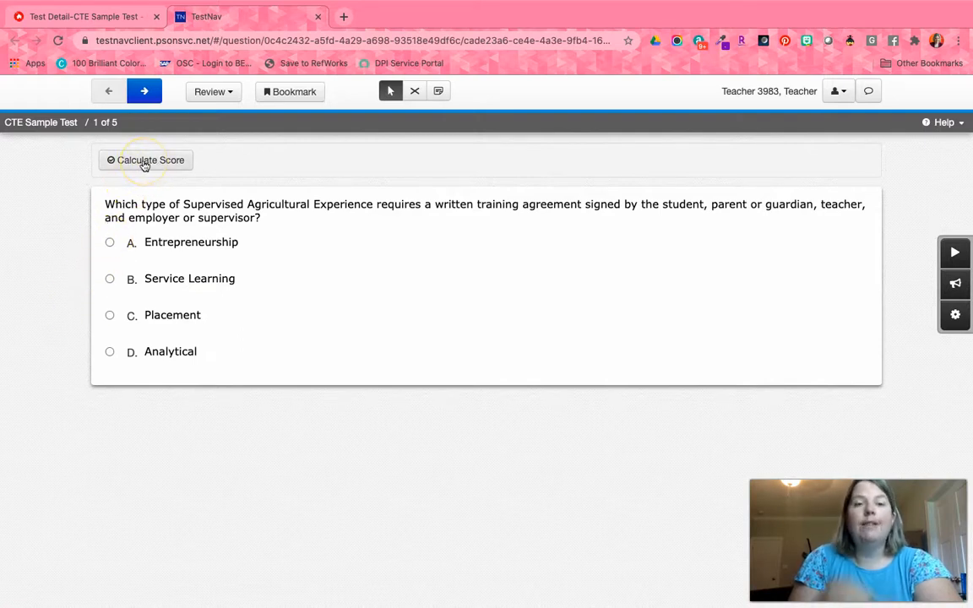
Step: Answer question 1 with Entrepreneurship and calculate the score for that answer
click(110, 241)
click(161, 160)
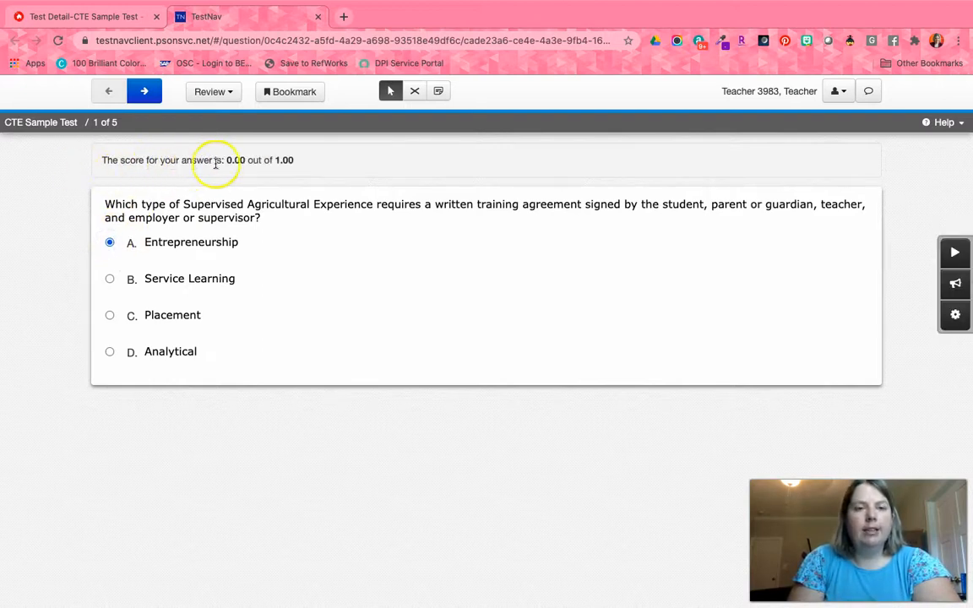
Step: On question 2, cross out answer choices A, C and D, and view the empty notepad before closing it
click(153, 96)
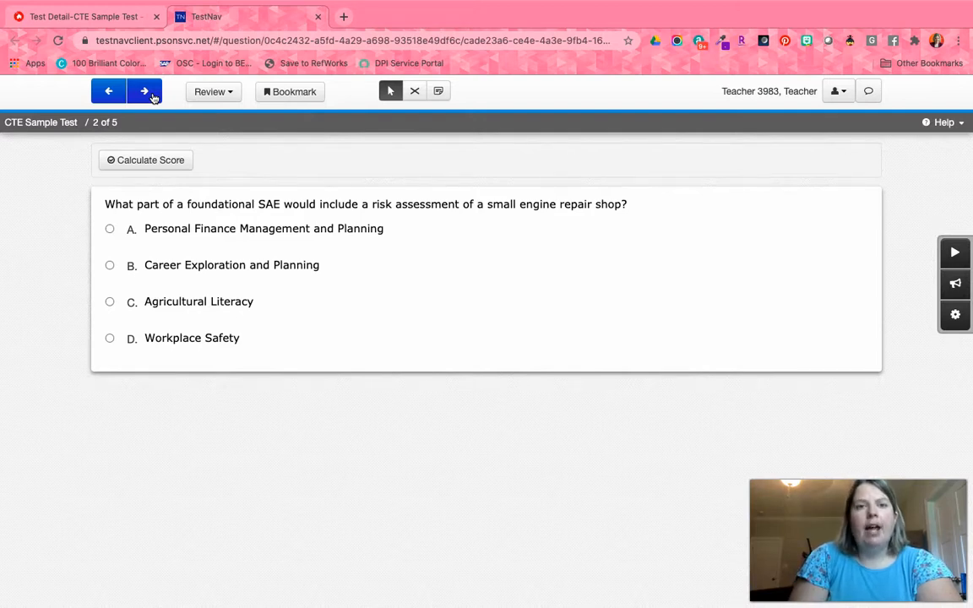
click(414, 91)
click(294, 236)
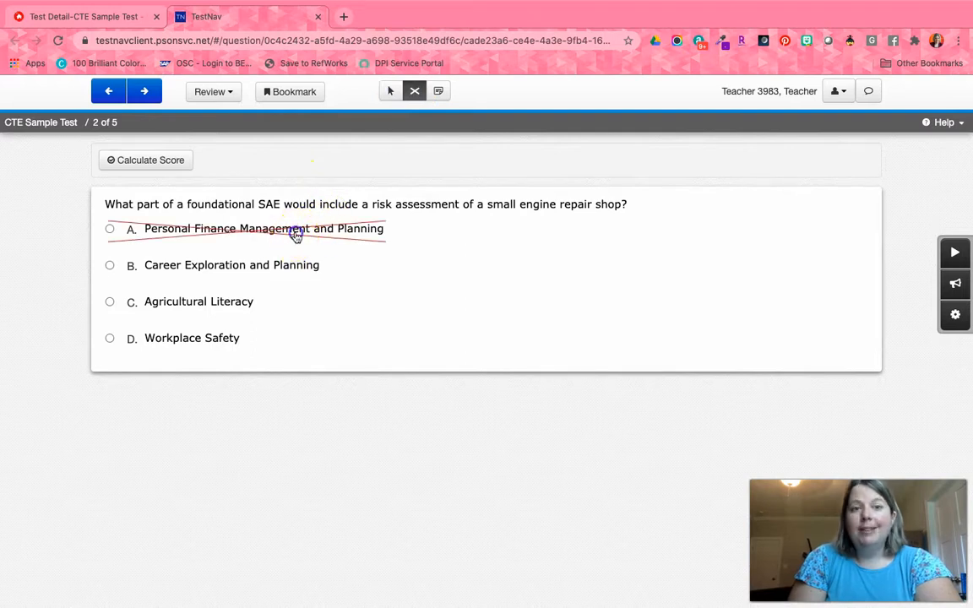
click(212, 306)
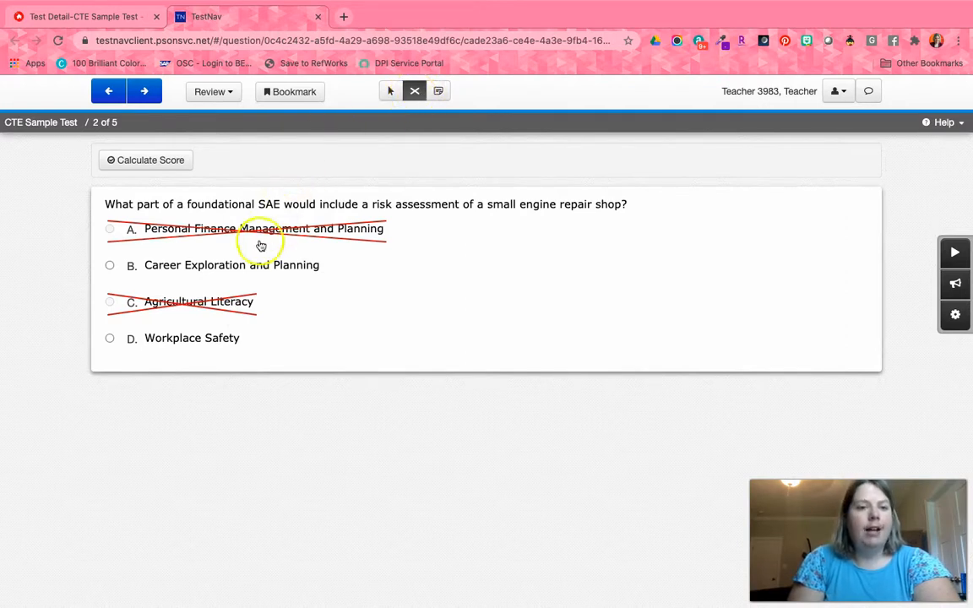
click(226, 343)
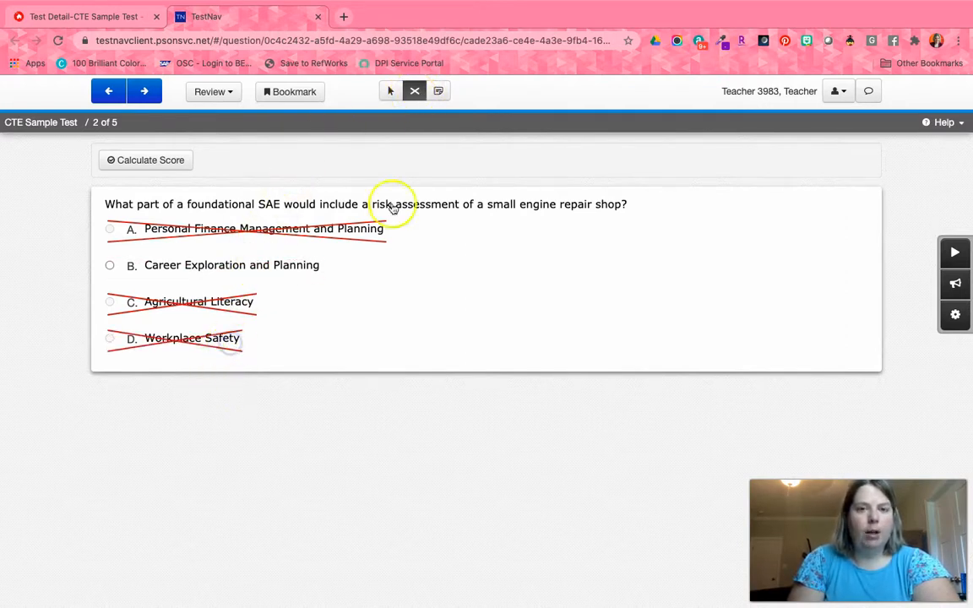
click(439, 93)
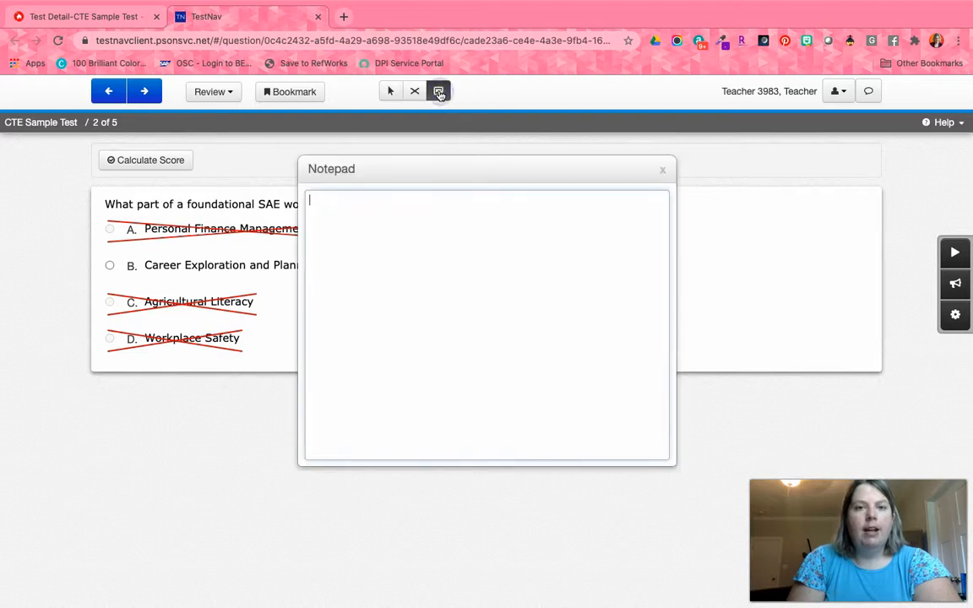
click(662, 169)
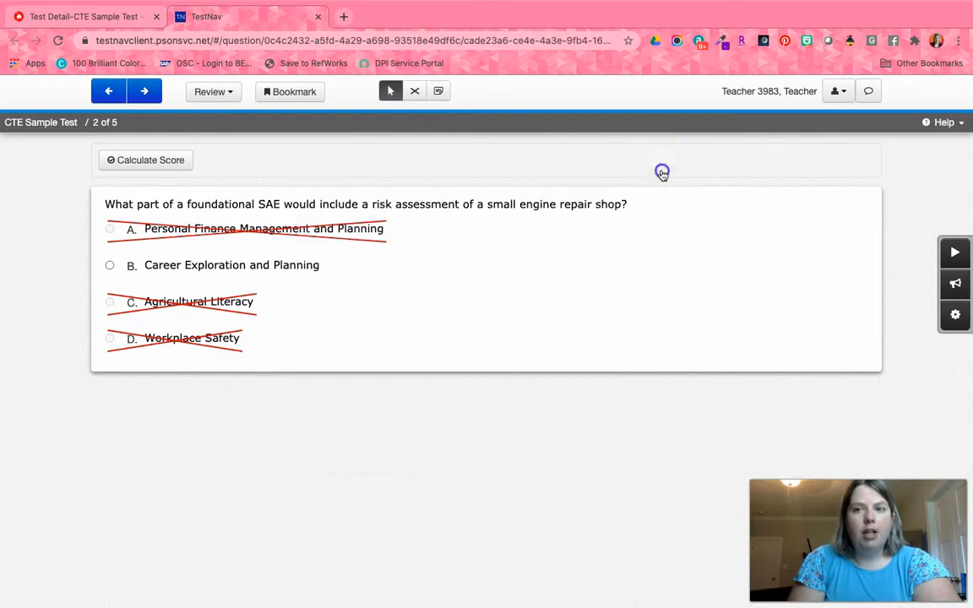
Step: Save the student comment "This question is confusing" on question 2
click(869, 92)
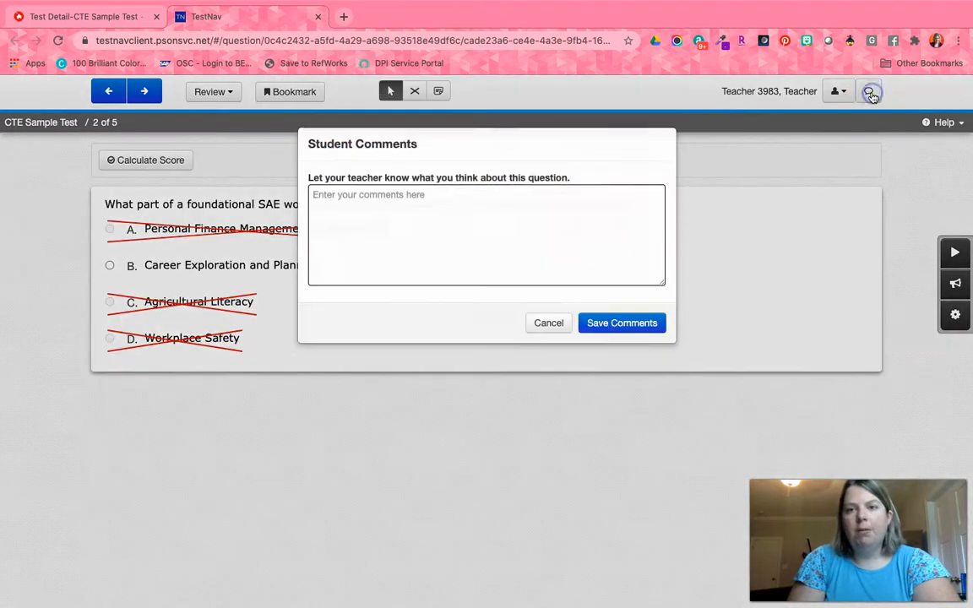
click(538, 220)
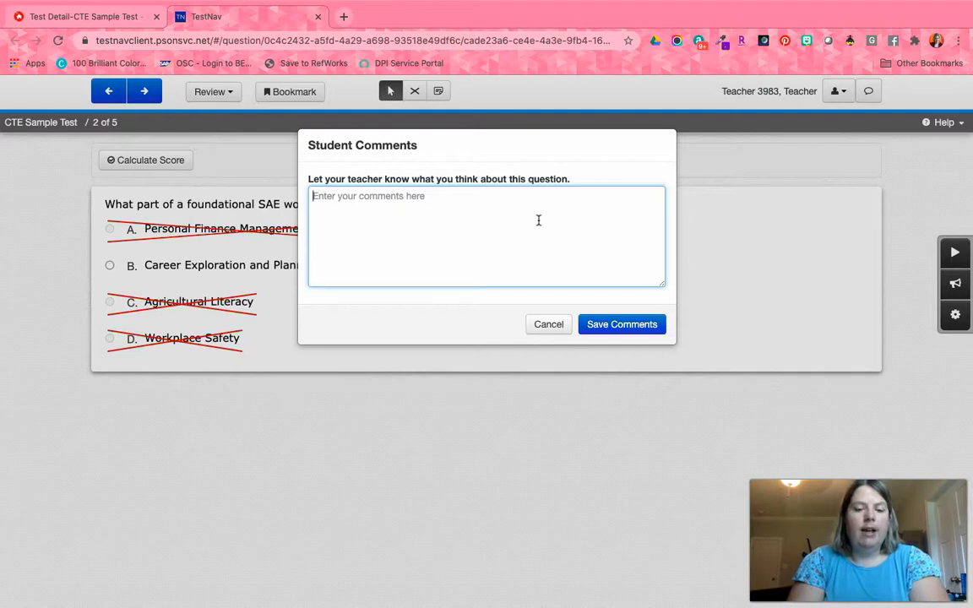
text(This q)
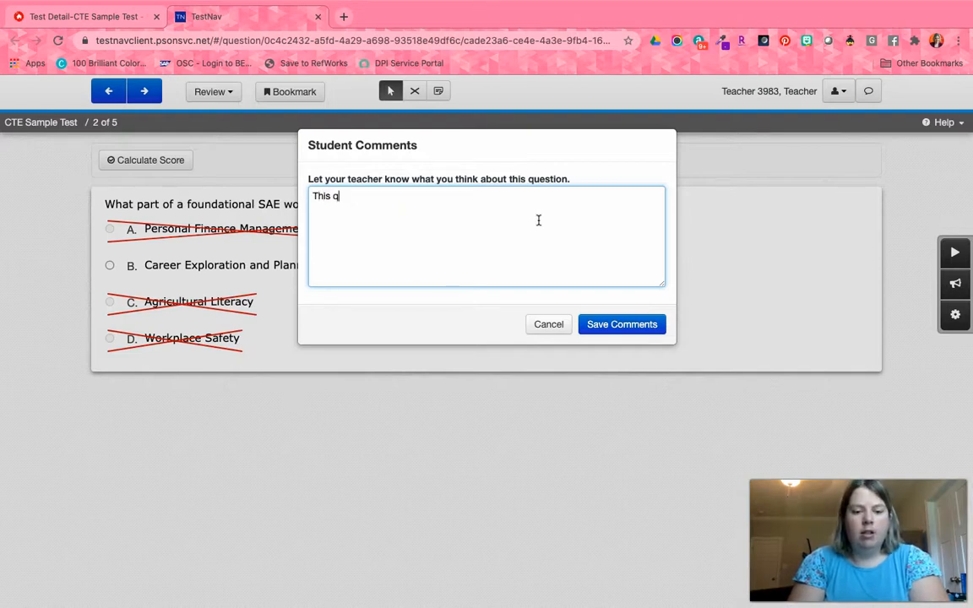
text(uestion is )
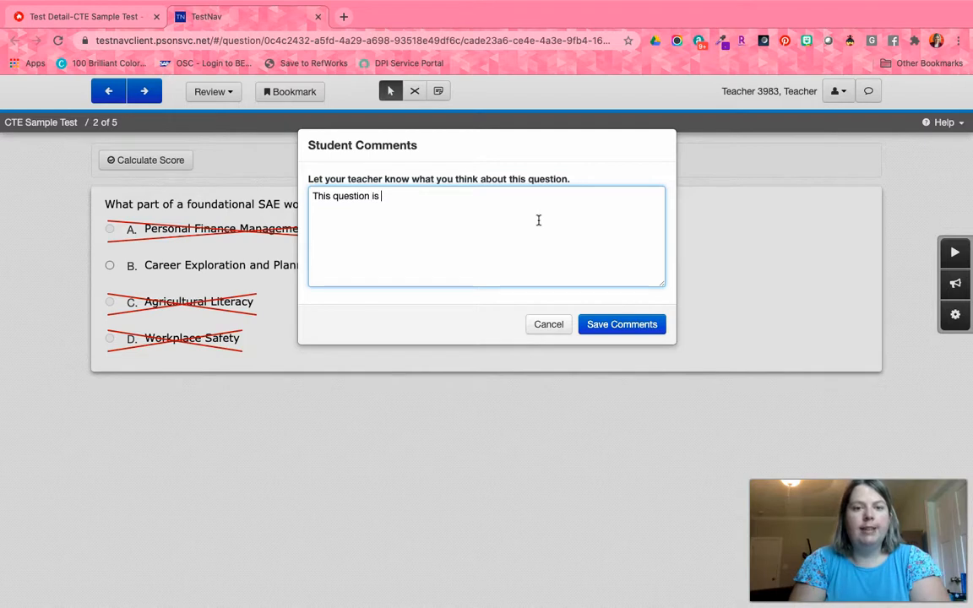
text(confusing)
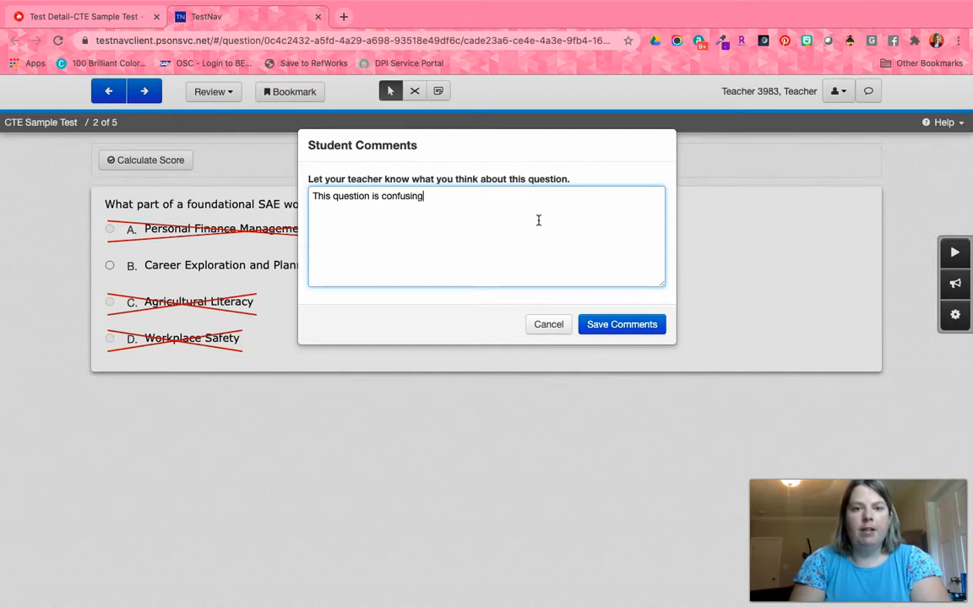
click(629, 325)
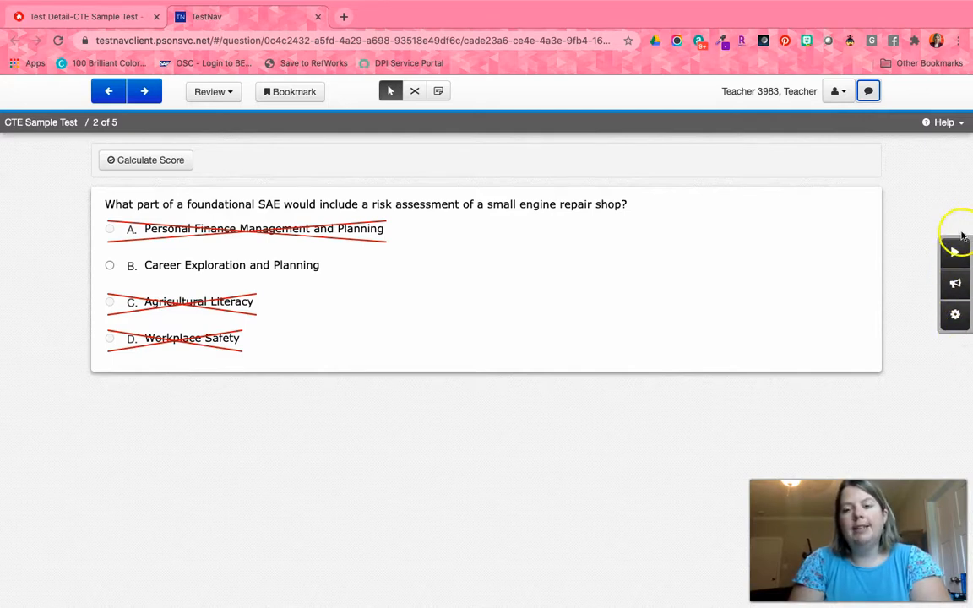
Step: Play the text-to-speech reading of question 2 and stop it
click(957, 253)
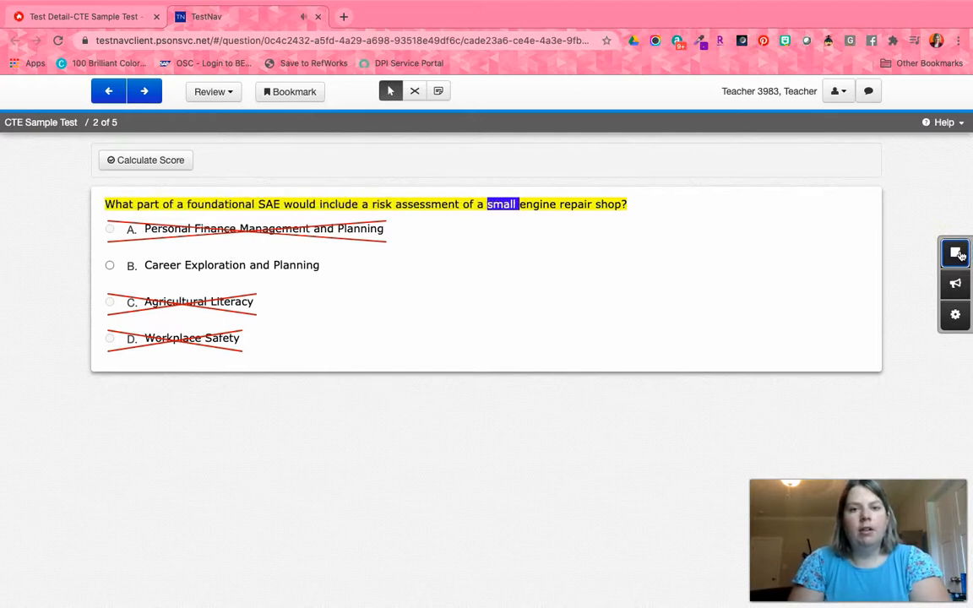
click(957, 253)
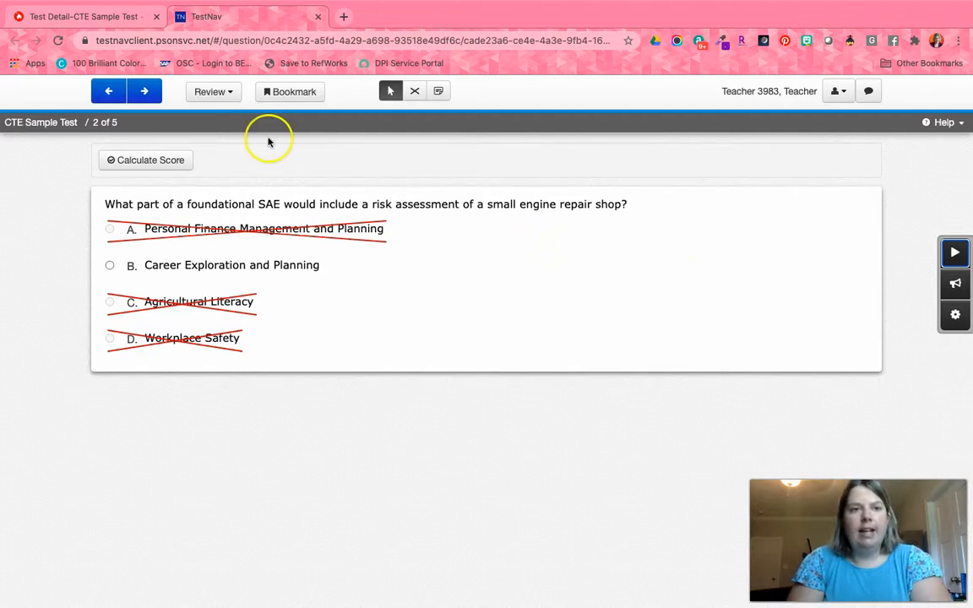
Step: Page through the remaining preview questions up to question 5, and close the preview to return to the test details in Schoolnet
click(140, 95)
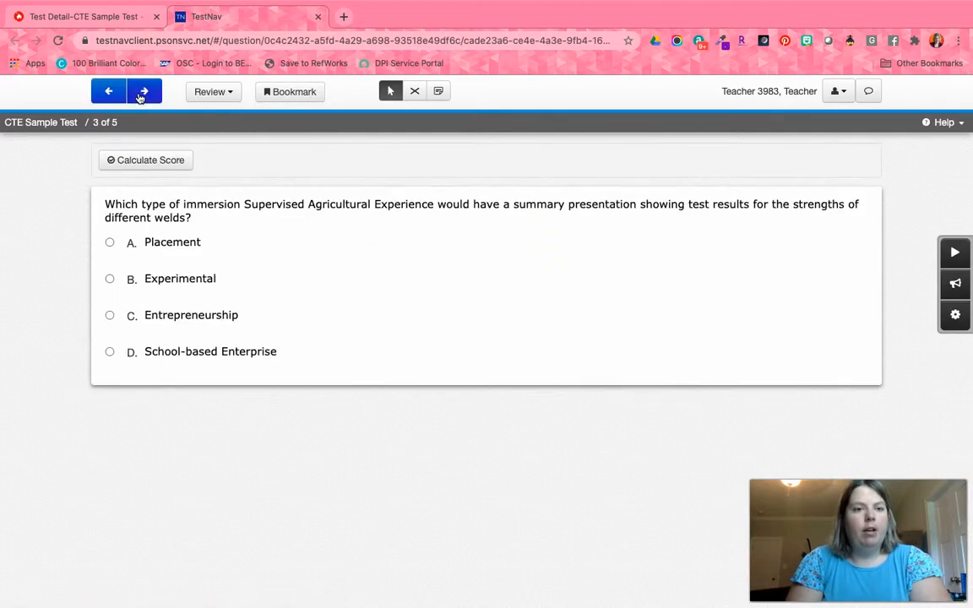
click(141, 94)
click(140, 94)
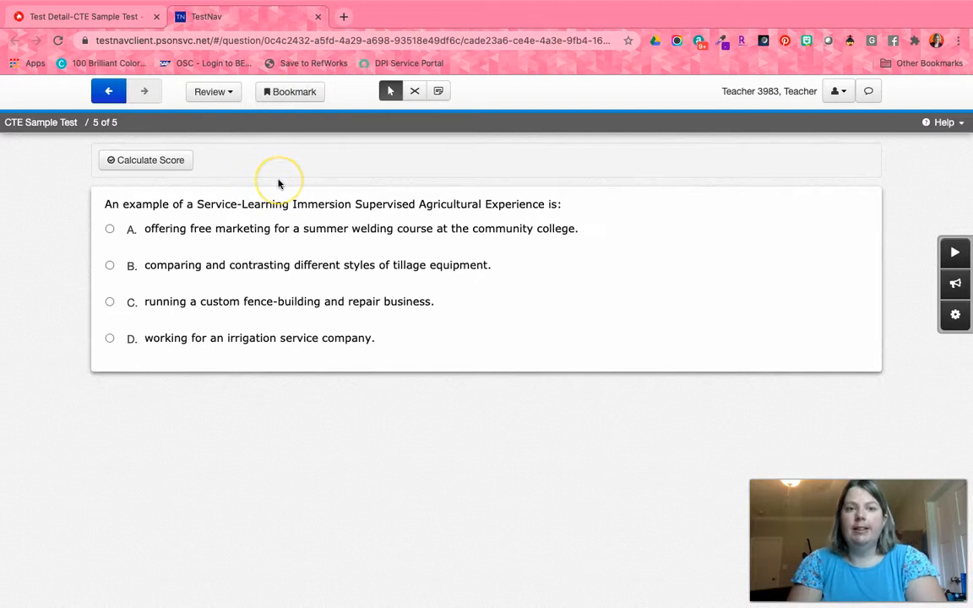
click(319, 17)
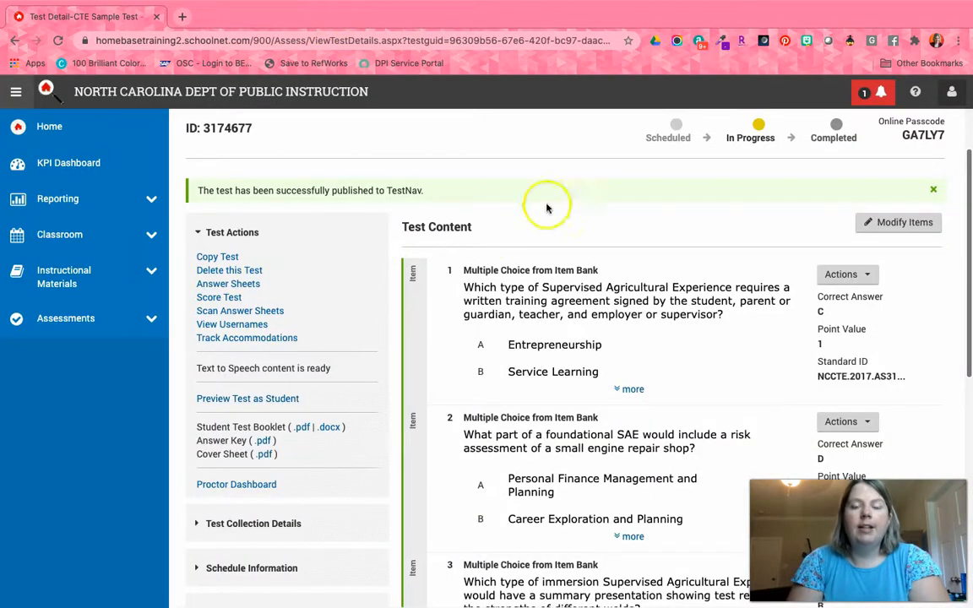
scroll(578, 196, up, 2)
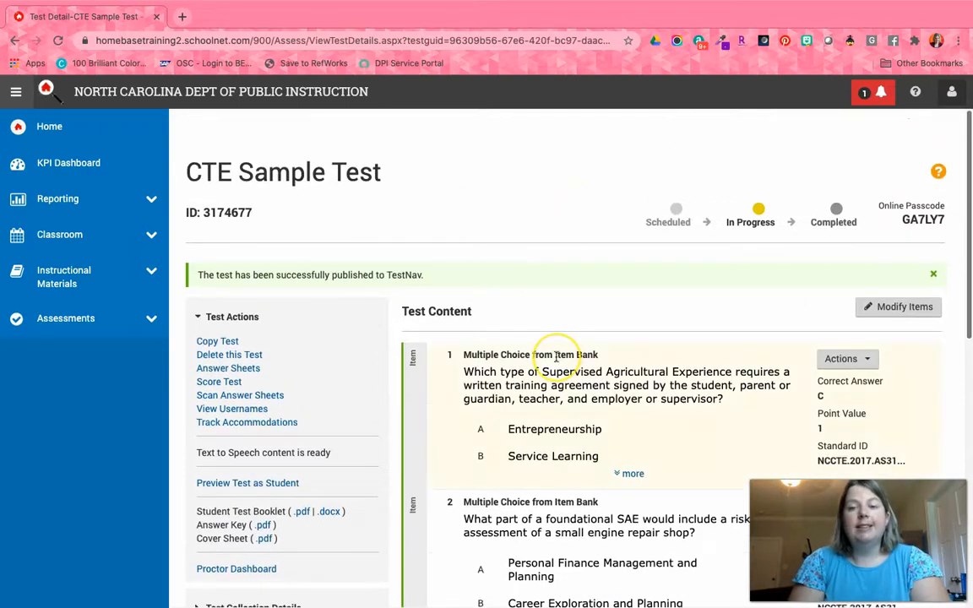